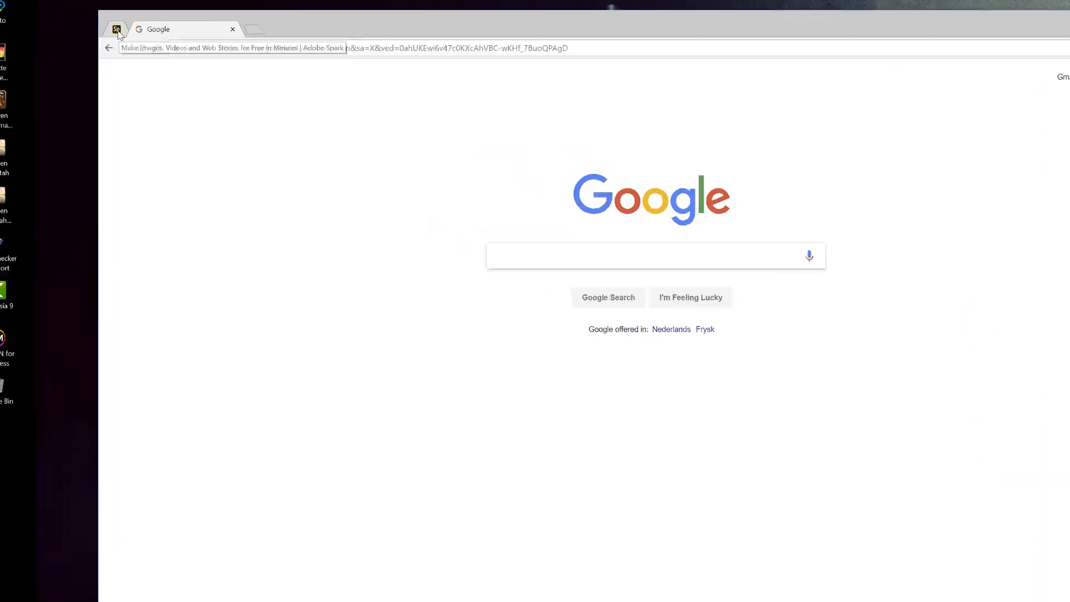
Switch to Adobe Spark and start a new Post from scratch
left_click(133, 28)
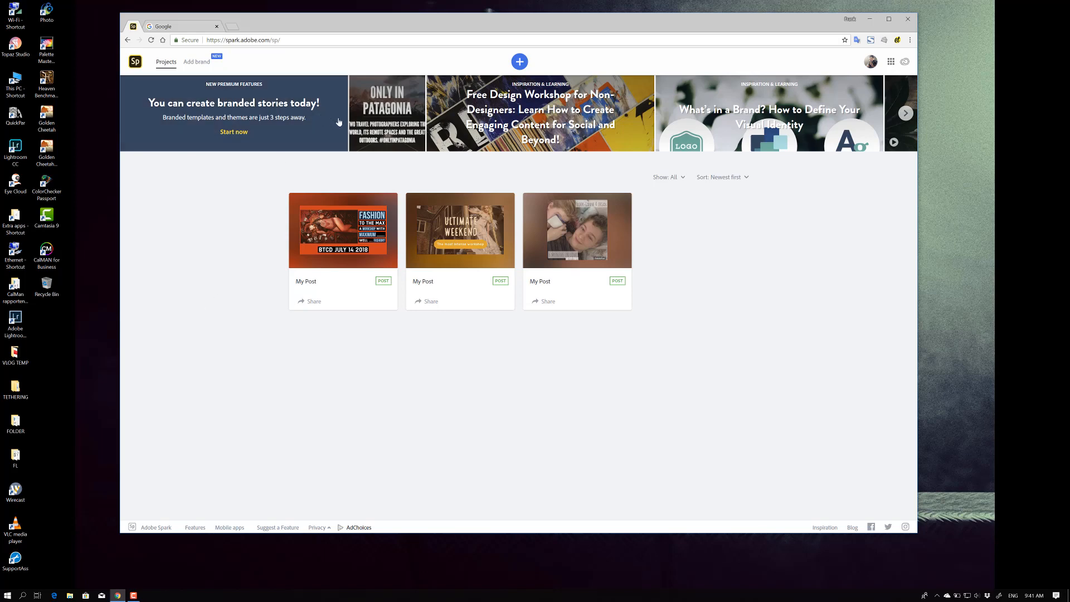
left_click(520, 62)
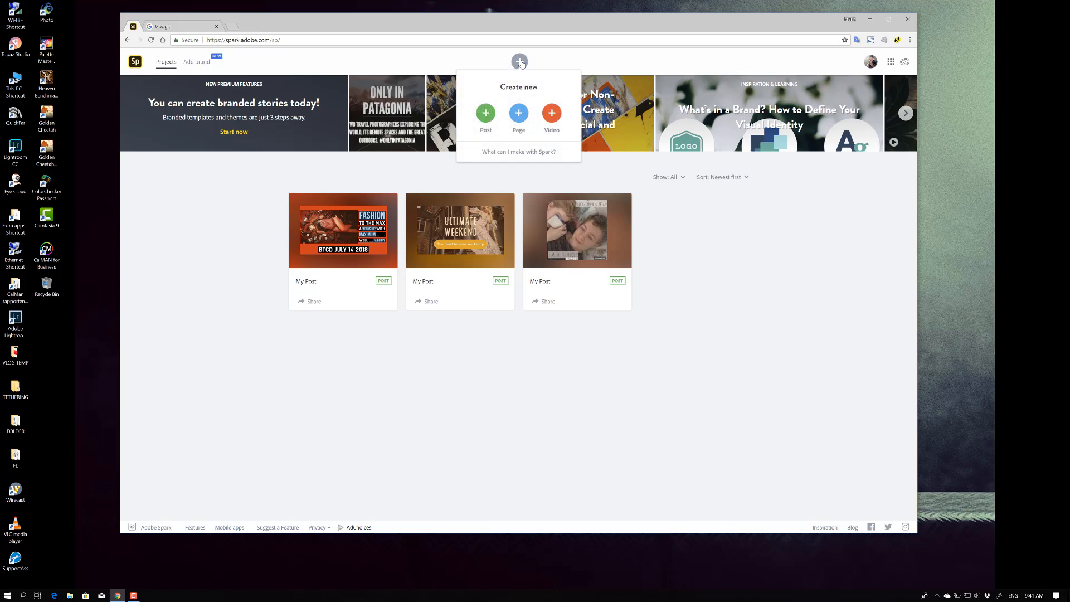
left_click(484, 117)
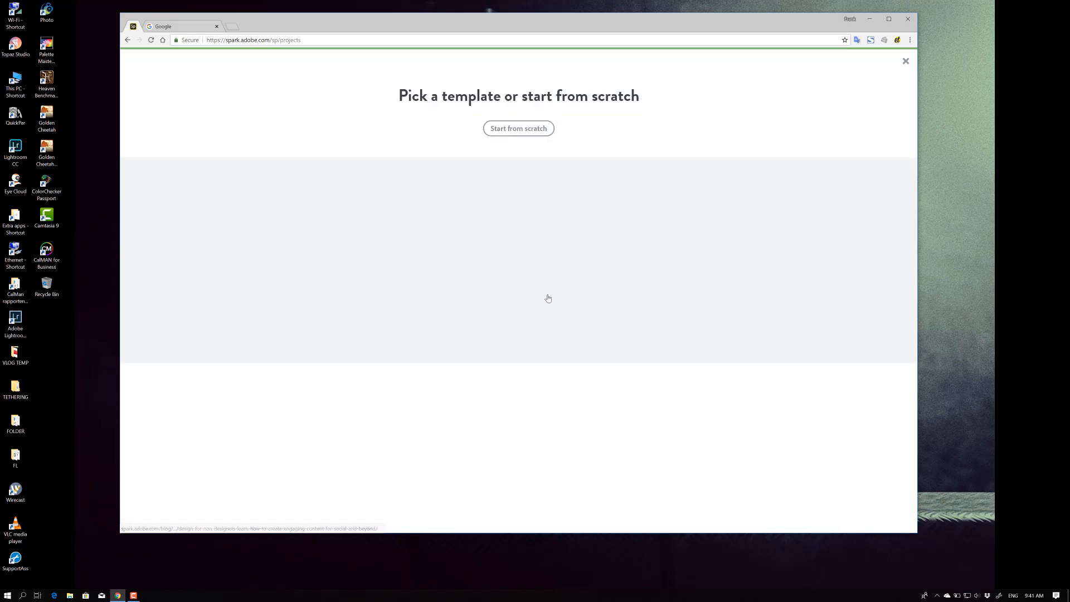
left_click(521, 129)
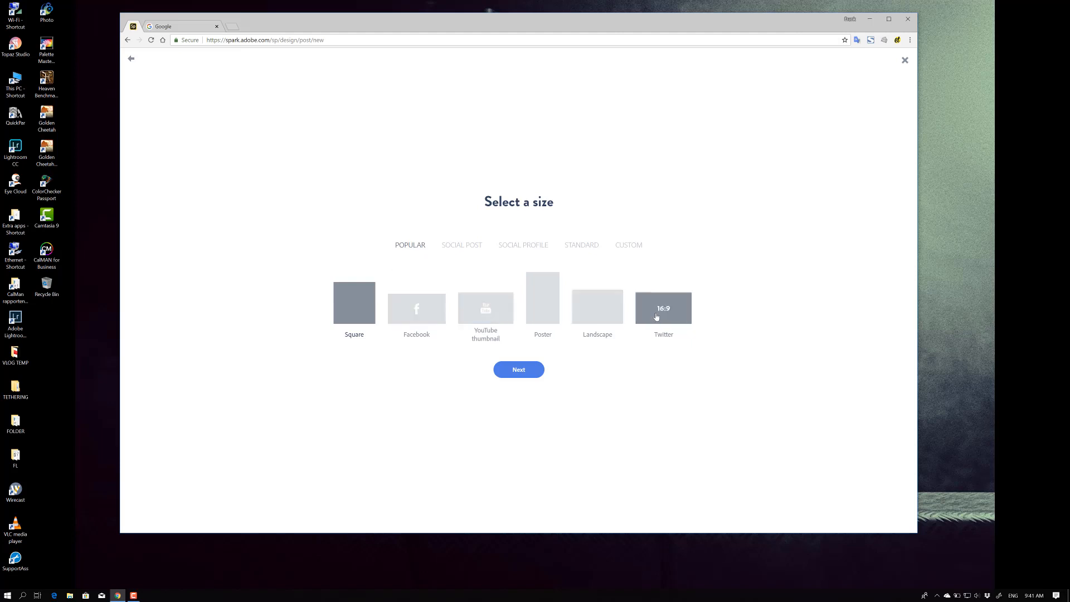
Browse the size categories and choose the YouTube thumbnail size for the post
left_click(461, 246)
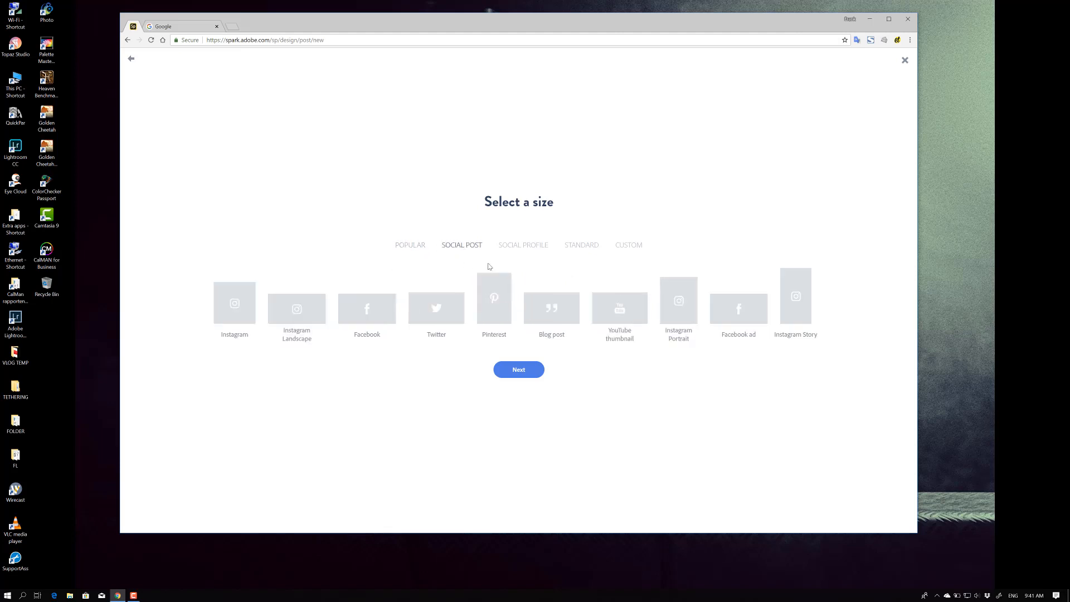
left_click(521, 246)
left_click(587, 248)
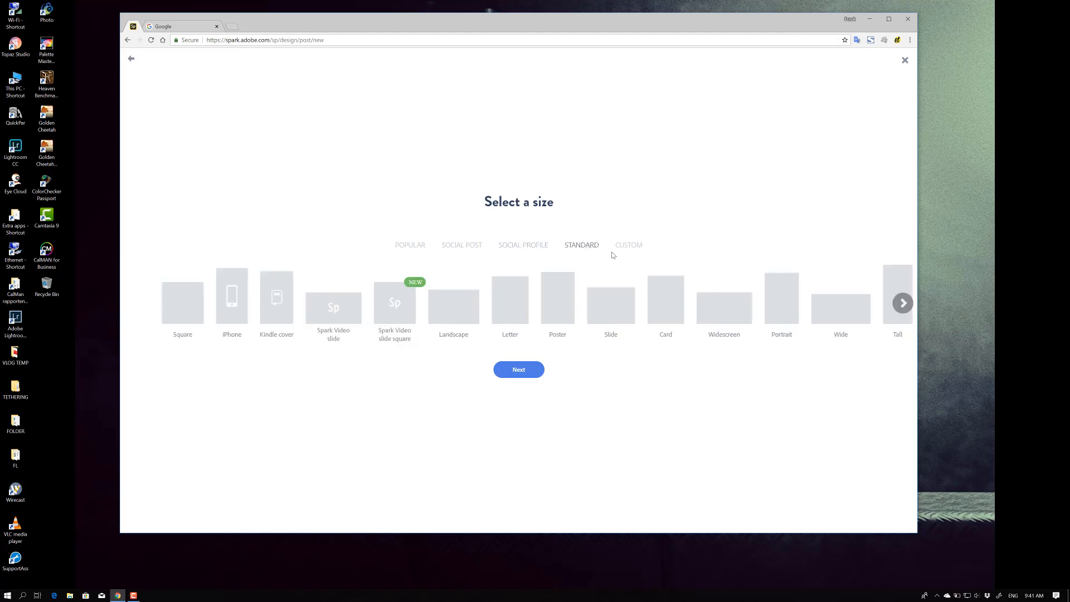
left_click(625, 246)
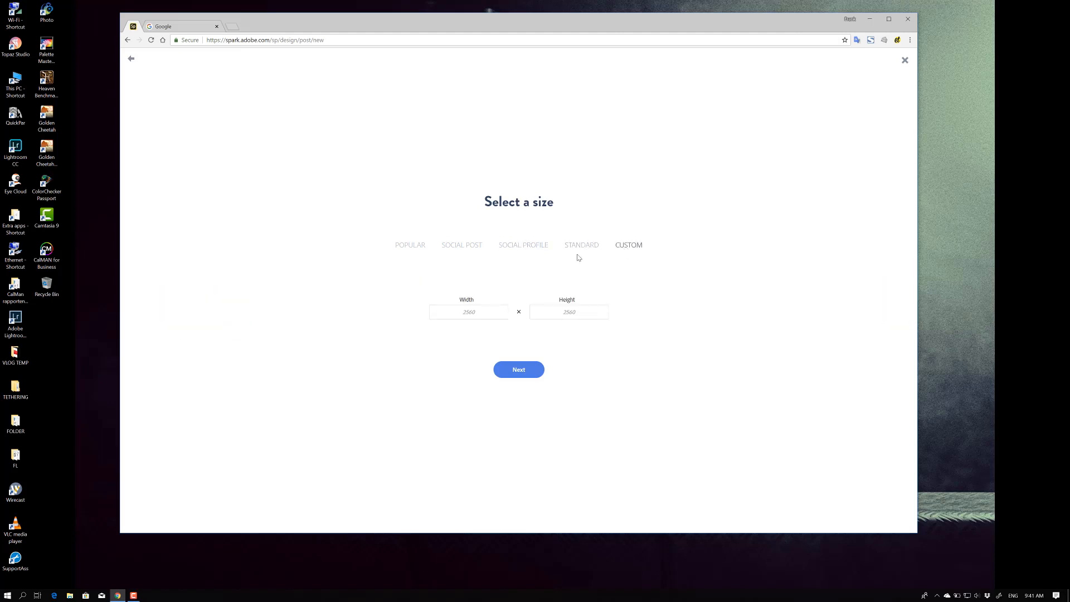
left_click(411, 246)
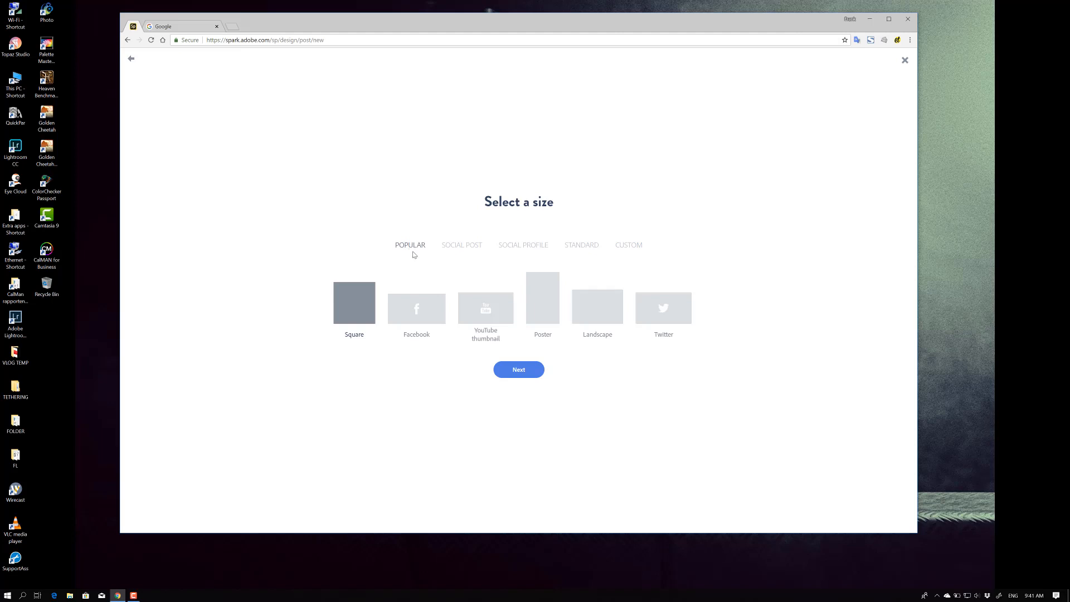
left_click(491, 316)
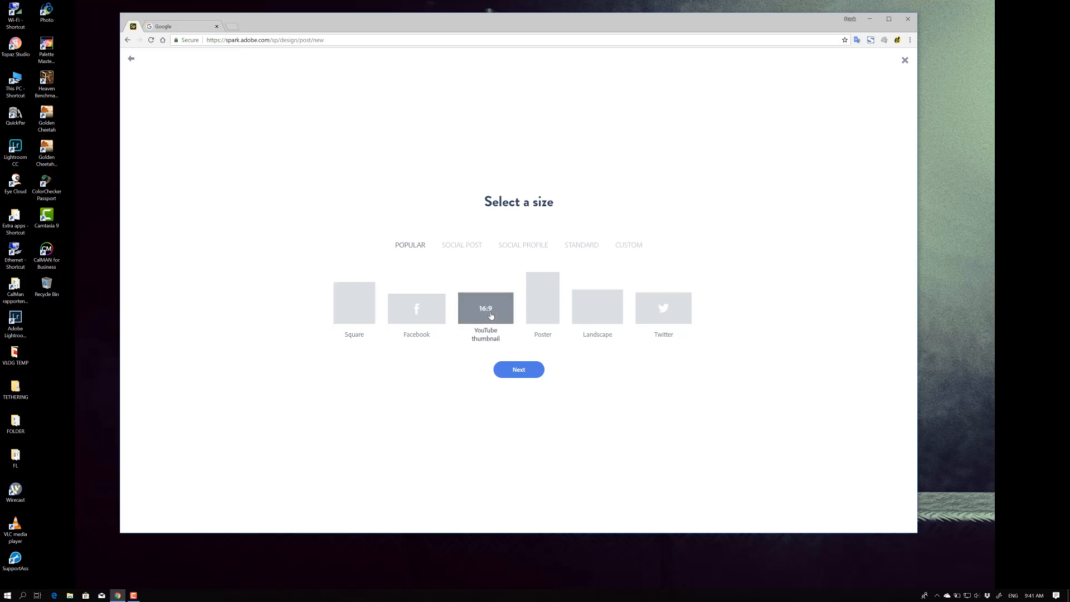
left_click(519, 372)
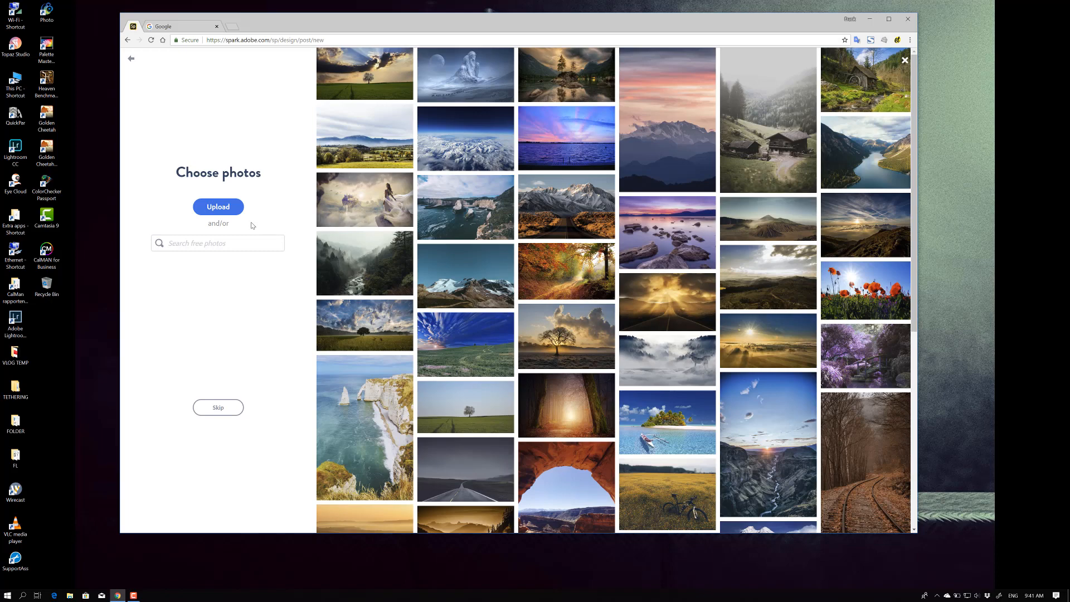
Upload the retouched demo photo from Downloads as the post's image and continue
left_click(217, 208)
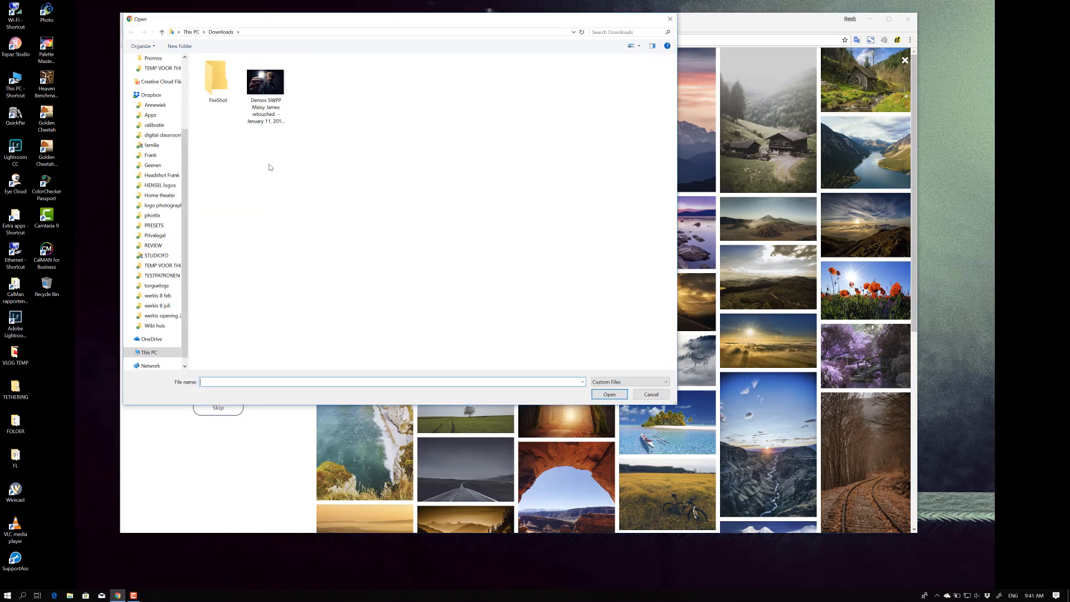
double_click(273, 95)
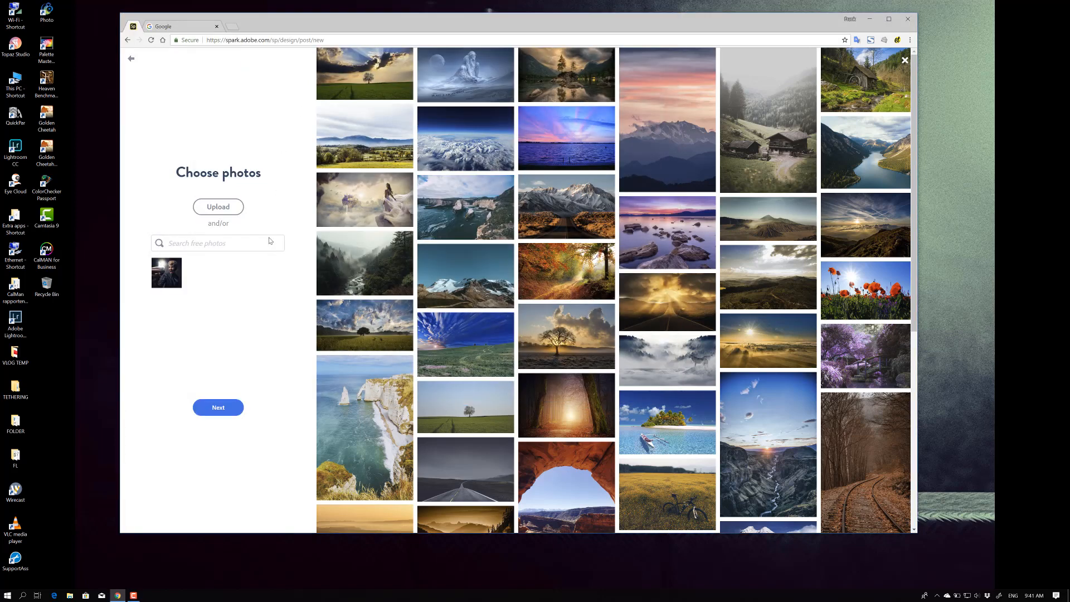
left_click(220, 407)
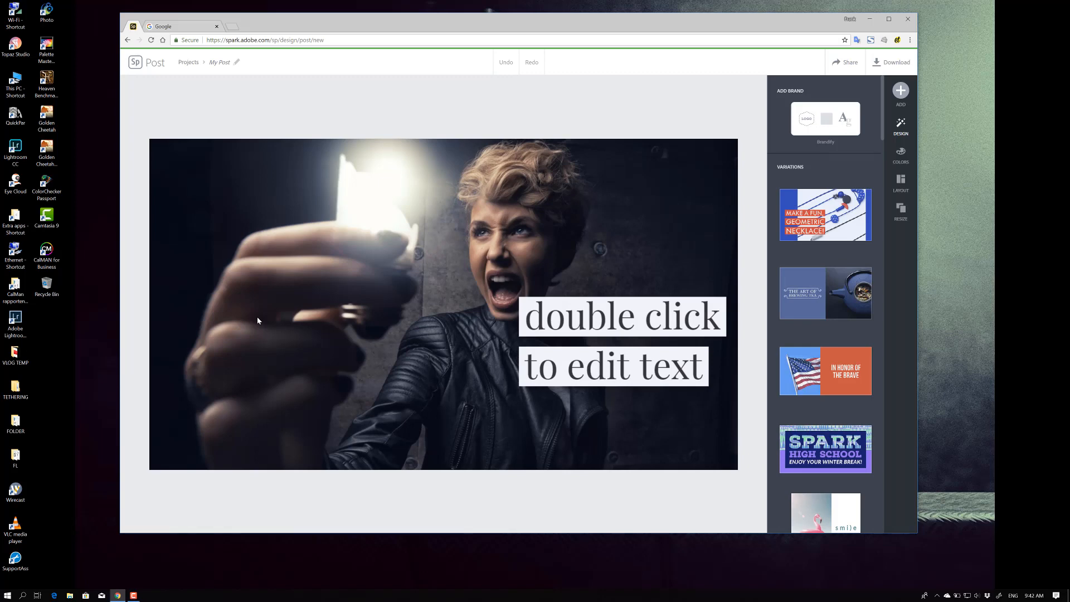
Replace the placeholder text with "Spark of genius" and move it to the upper right of the image
left_click(545, 319)
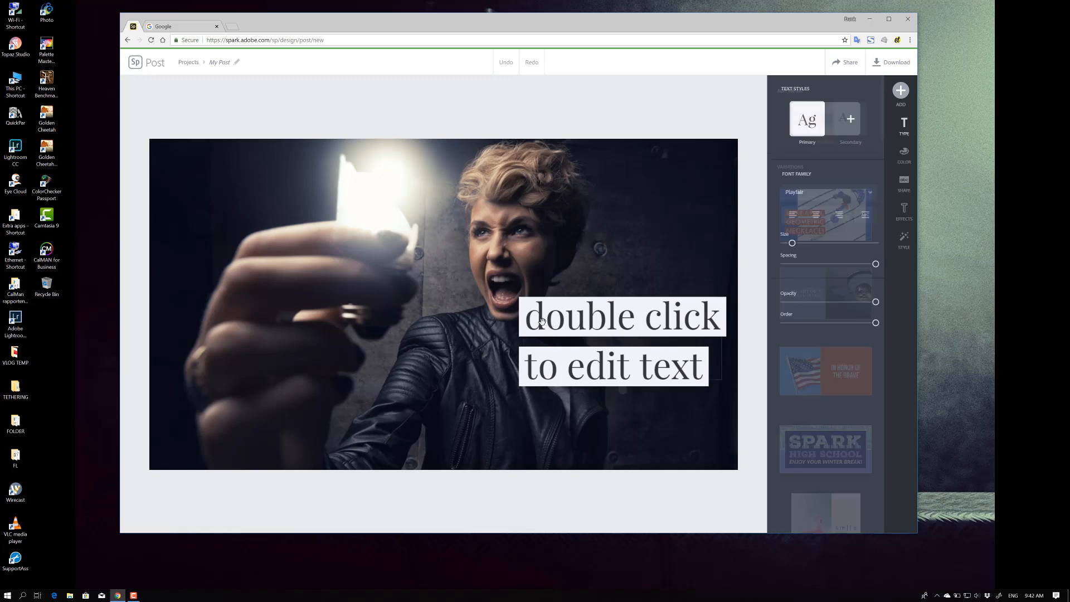
double_click(619, 379)
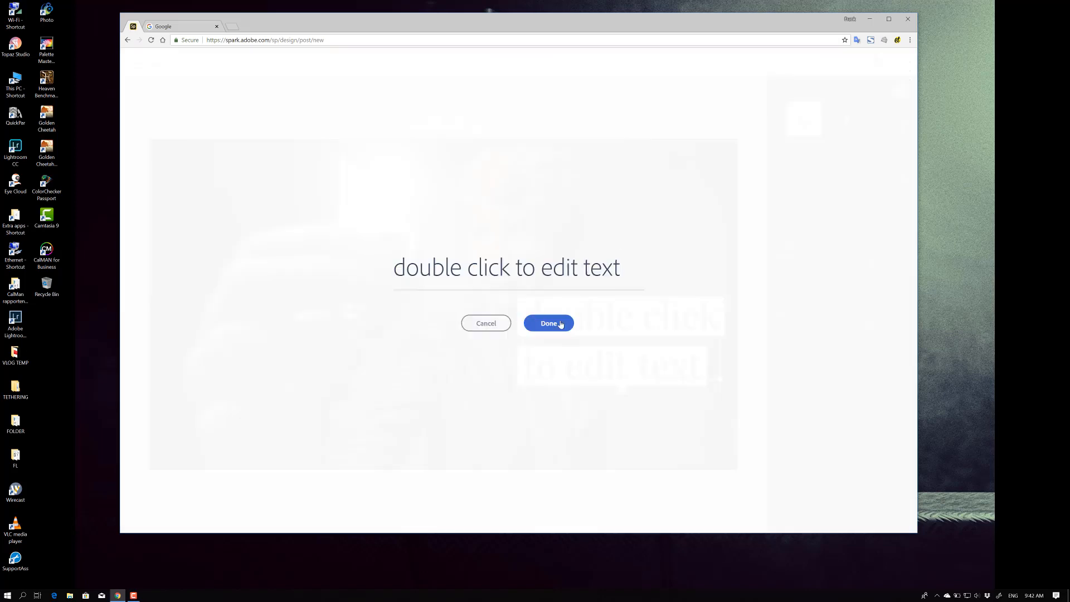
left_click_drag(627, 266, 389, 259)
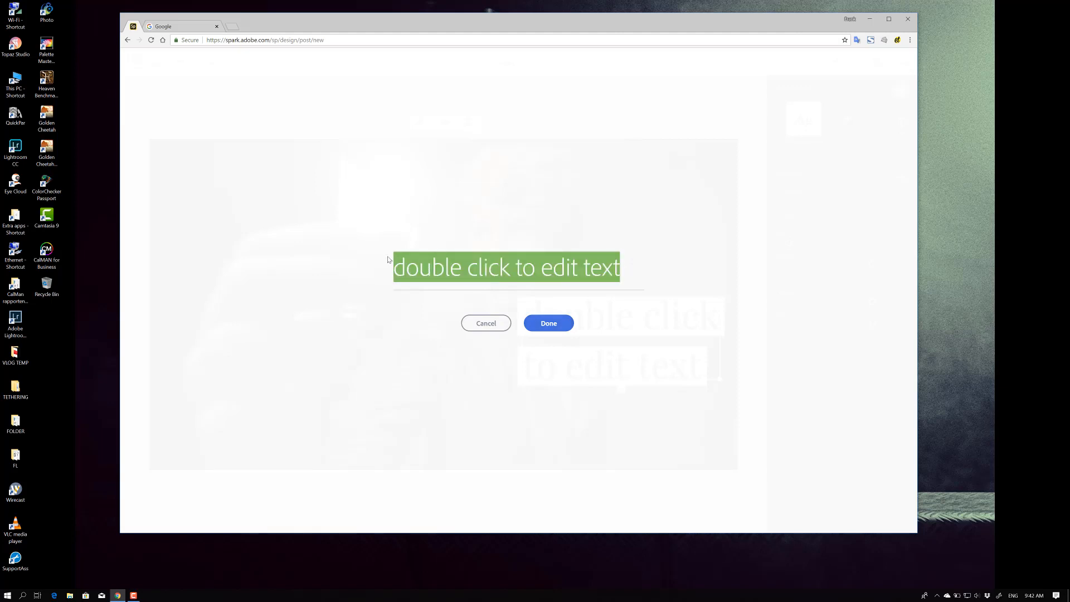
type("Spark of gen")
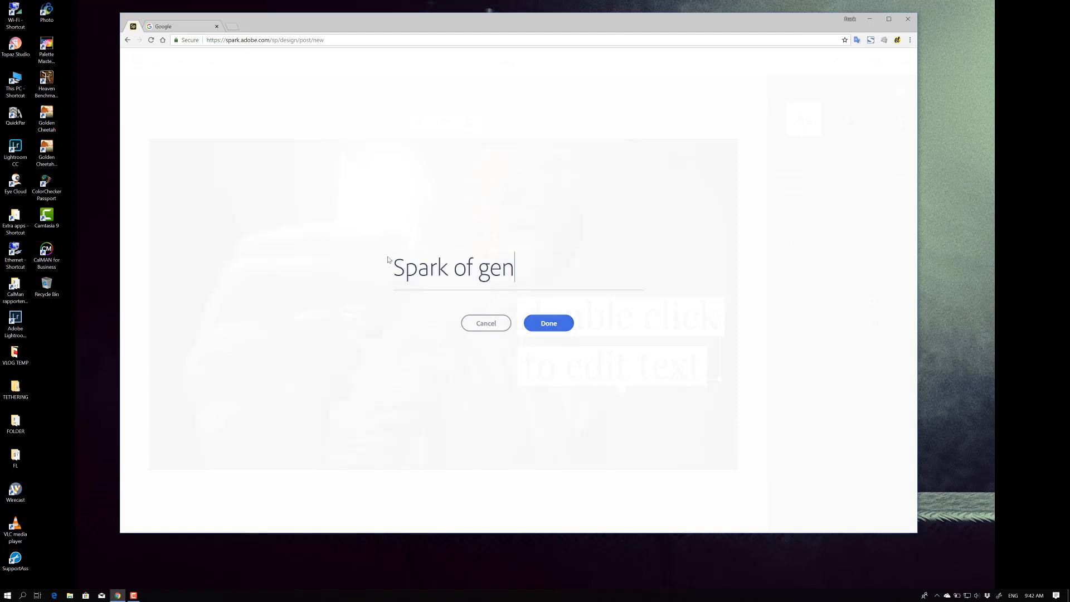
type("ius")
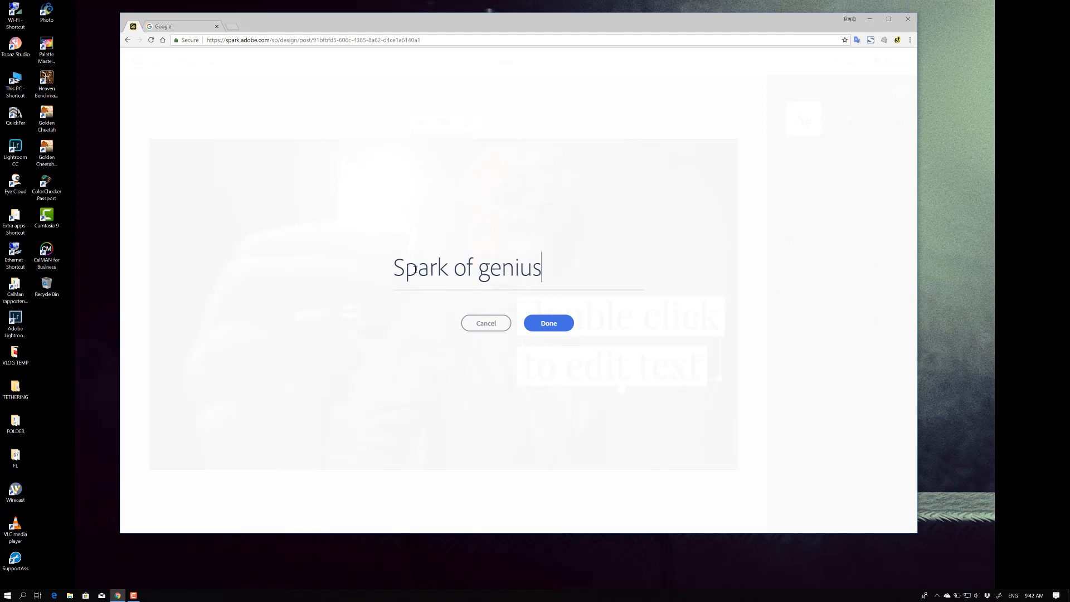
left_click(550, 331)
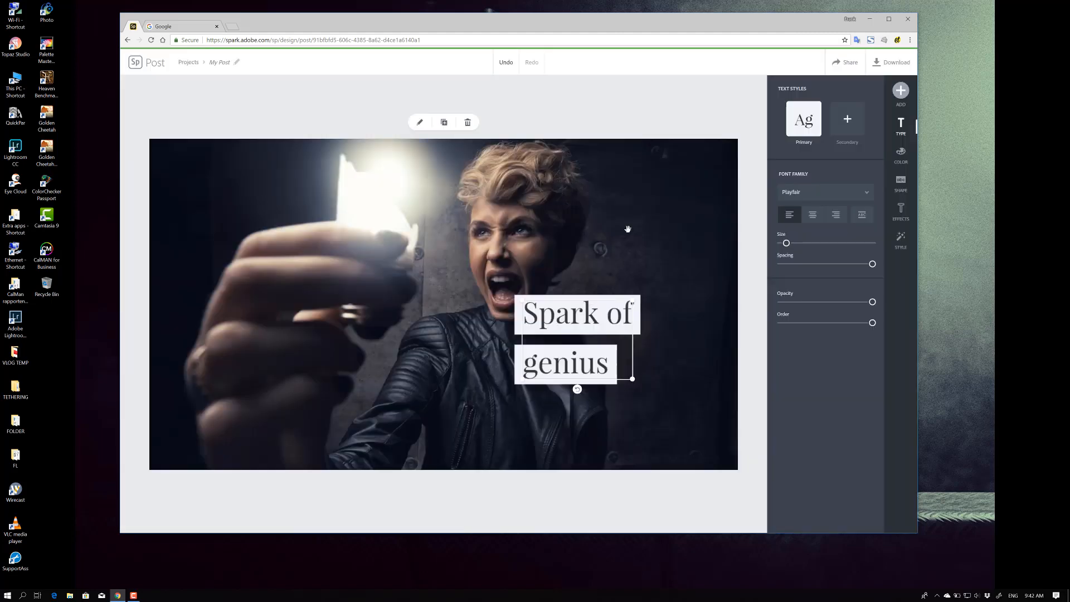
left_click_drag(592, 307, 665, 168)
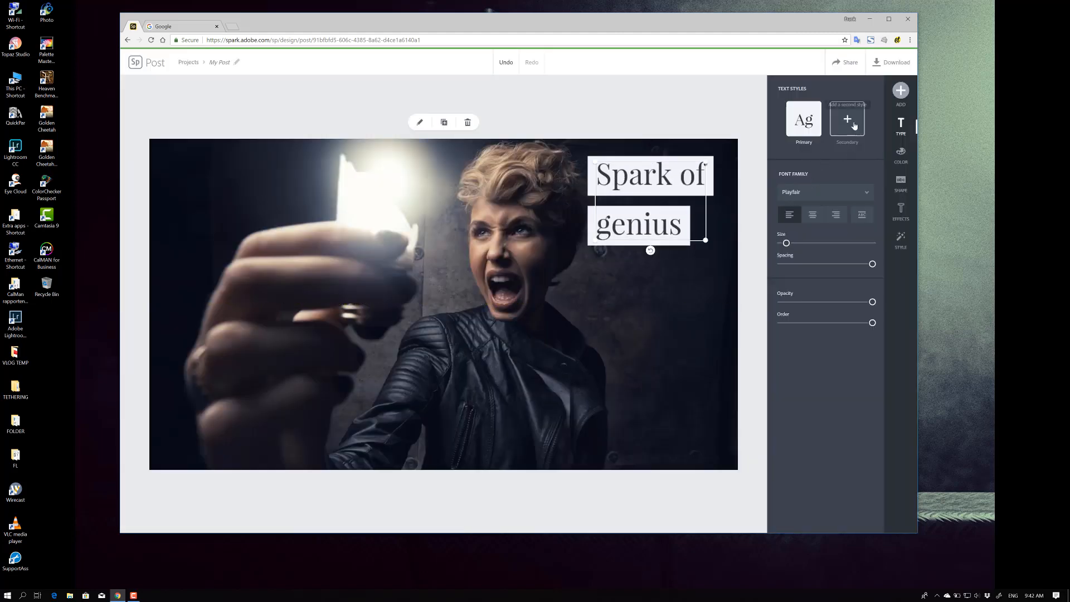
Add a new text box reading "Create tumbnails fast and easy"
left_click(901, 90)
left_click(780, 97)
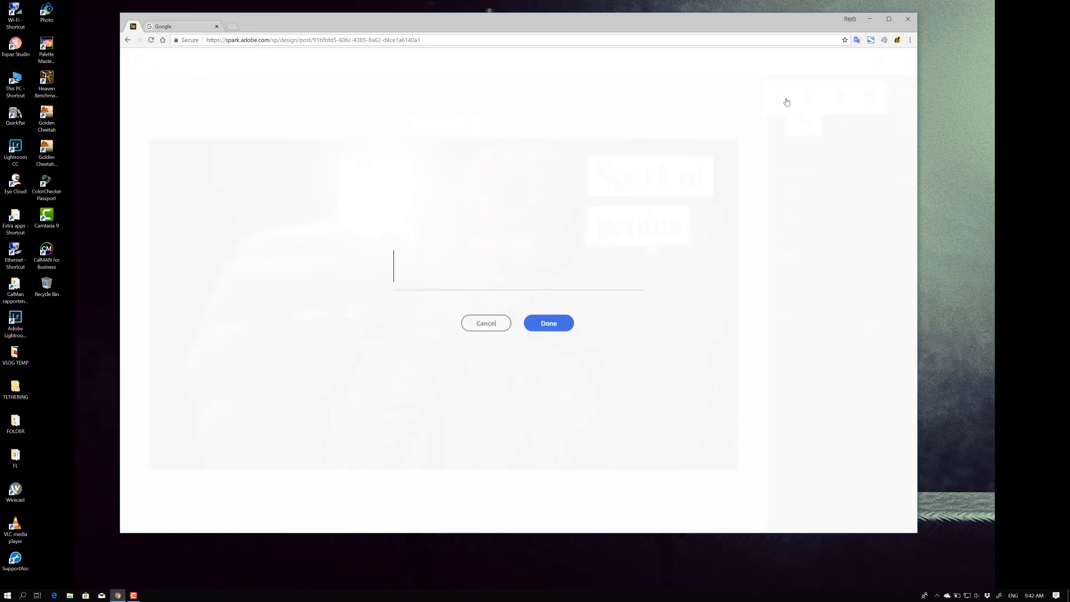
type("Create tumbnau")
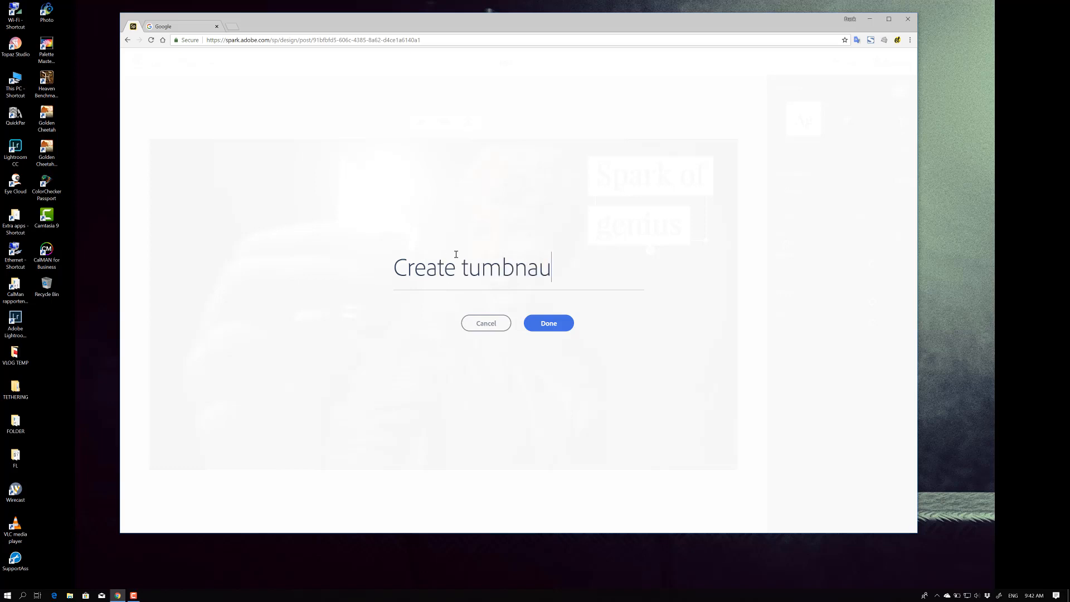
key("BackSpace")
type("ils fast and easy")
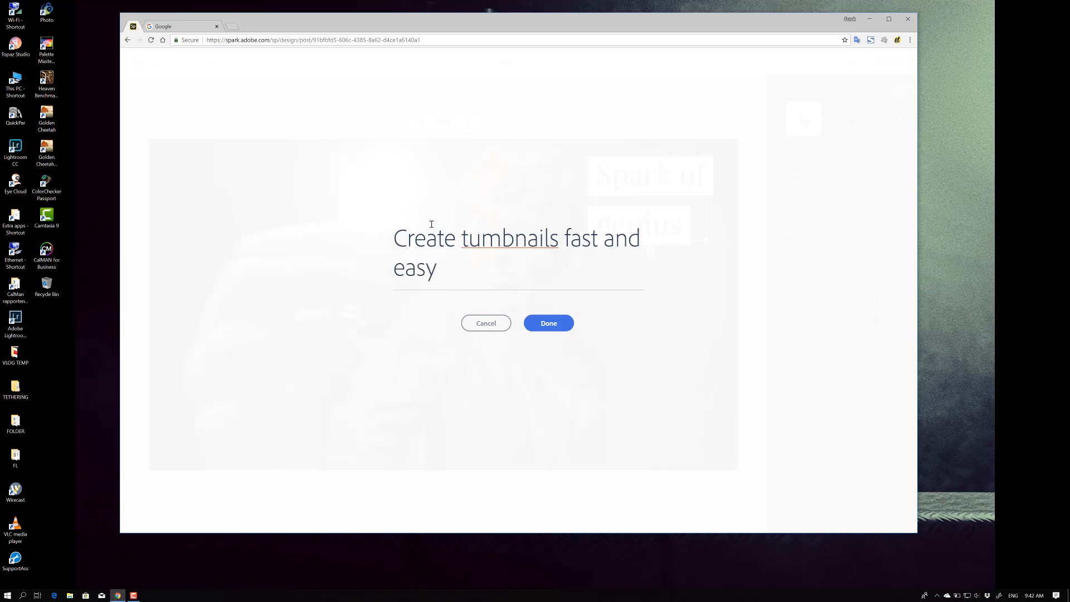
left_click(549, 323)
Reduce the new caption's size and apply the capitalize-and-fit text style
left_click_drag(475, 270, 576, 340)
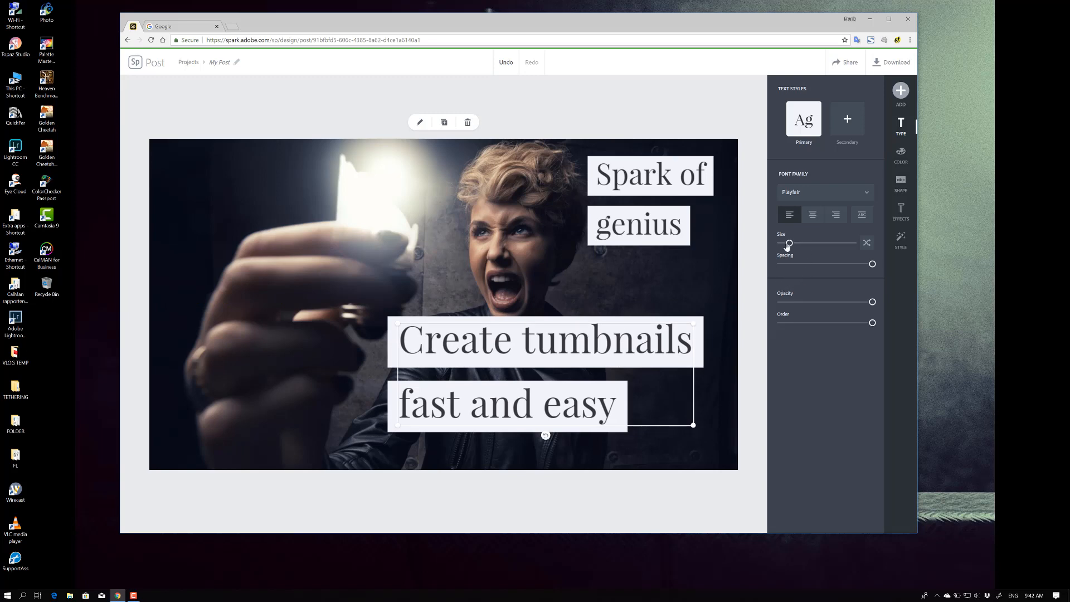
left_click_drag(788, 243, 782, 246)
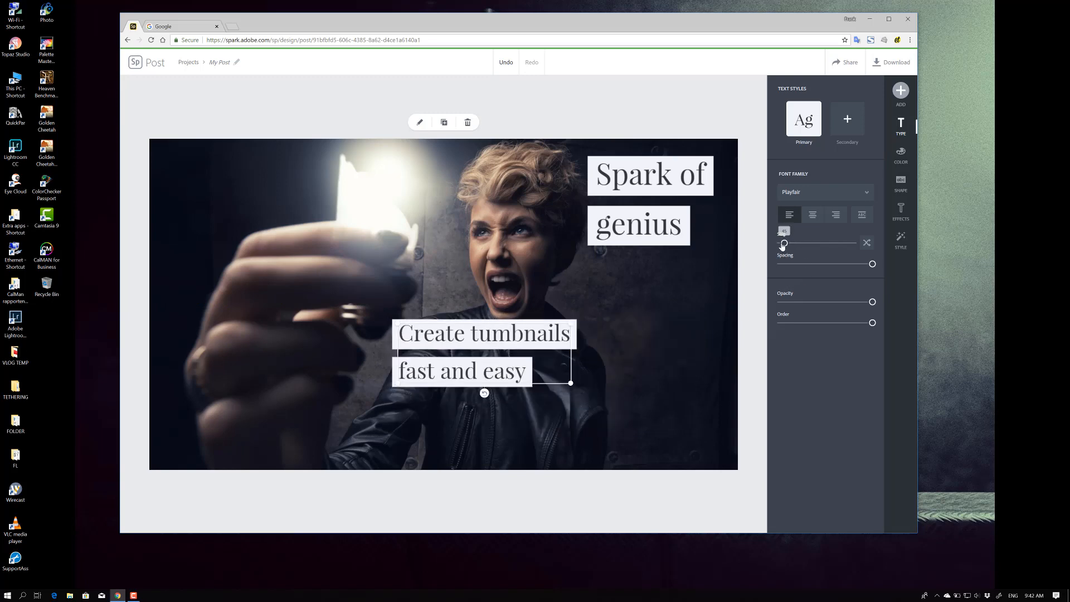
left_click(862, 217)
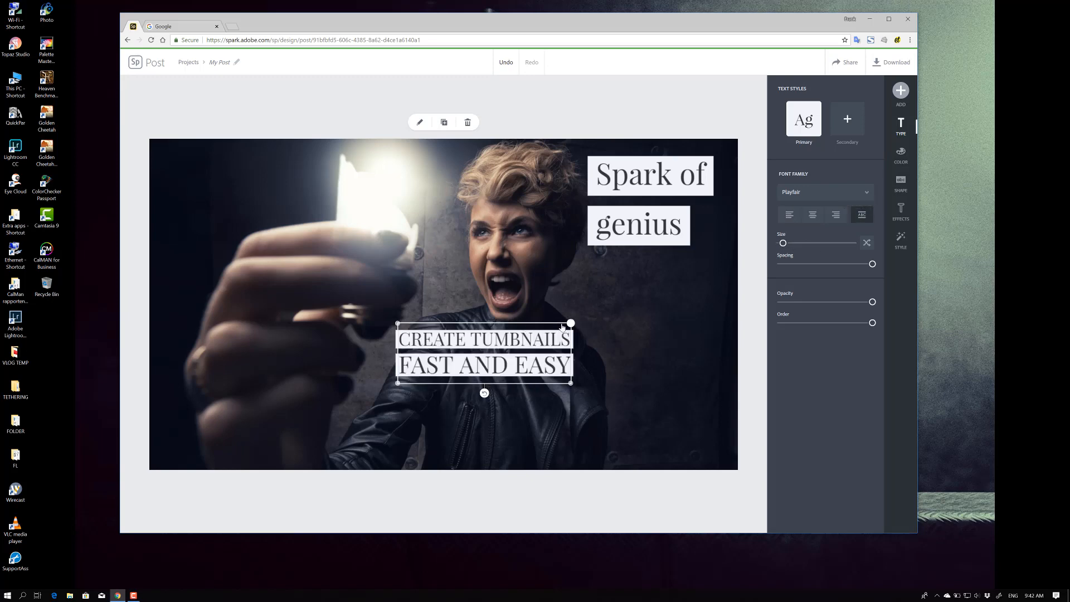
Narrow the caption box and move it to the image's lower right corner
left_click_drag(574, 325, 496, 326)
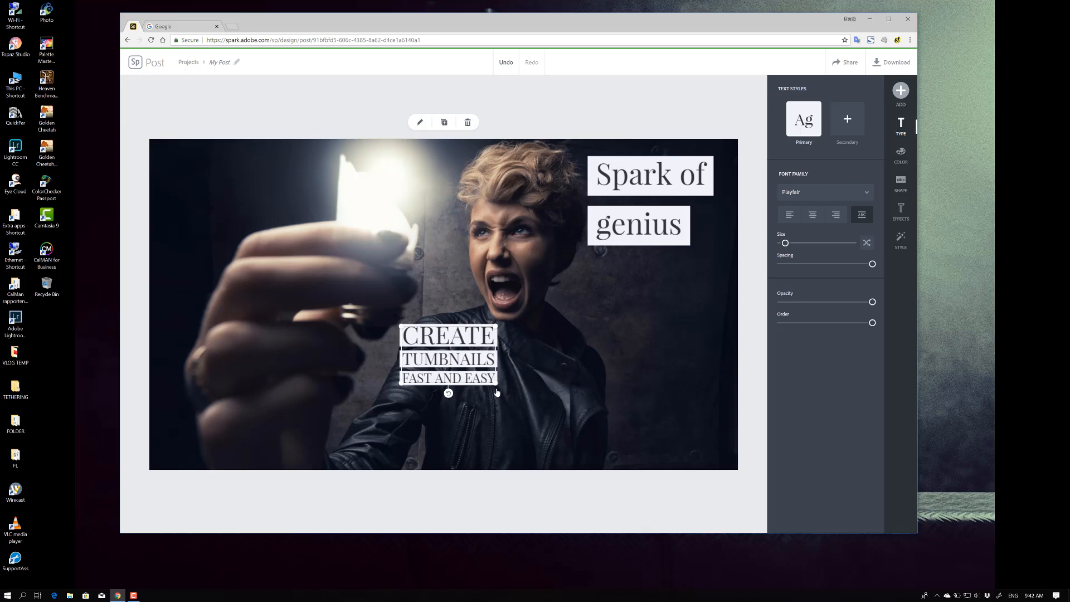
left_click_drag(495, 384, 508, 417)
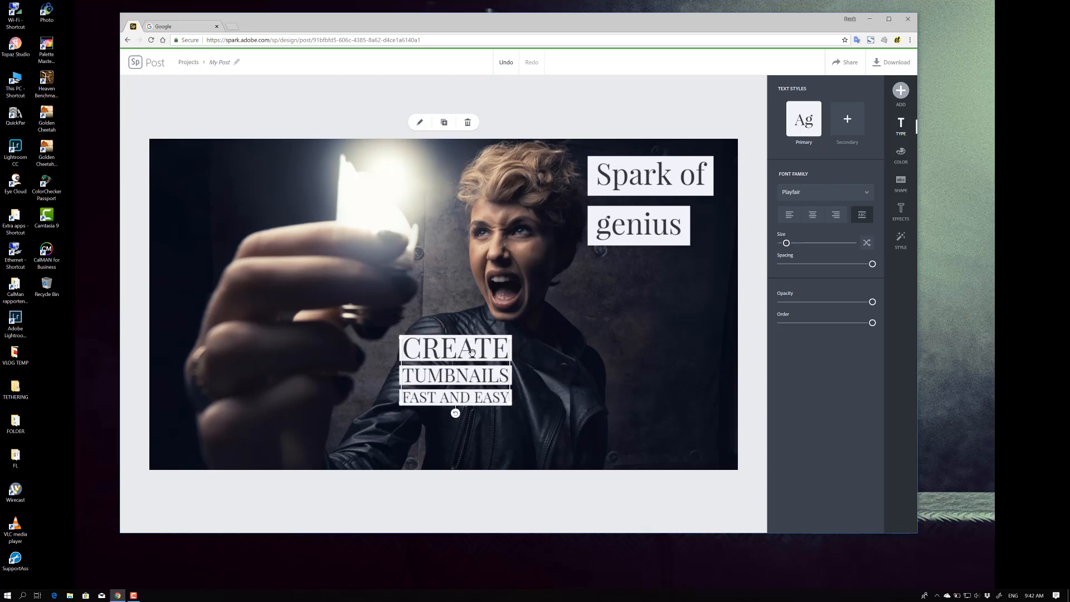
left_click_drag(481, 339, 657, 386)
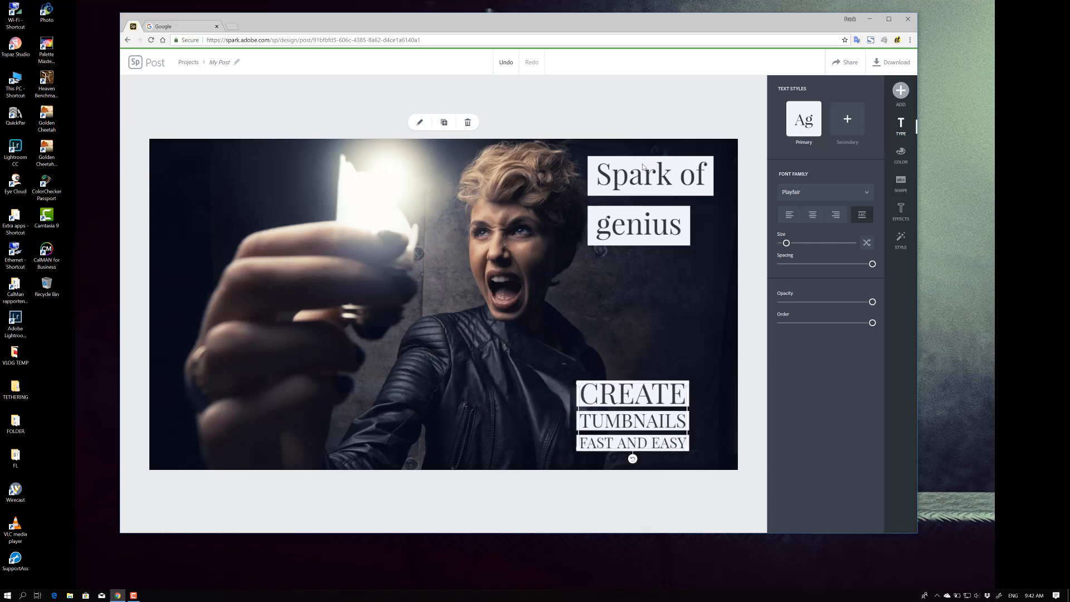
Apply capitalize-and-fit to "Spark of genius", enlarge it into three stacked lines and reposition it
left_click(647, 177)
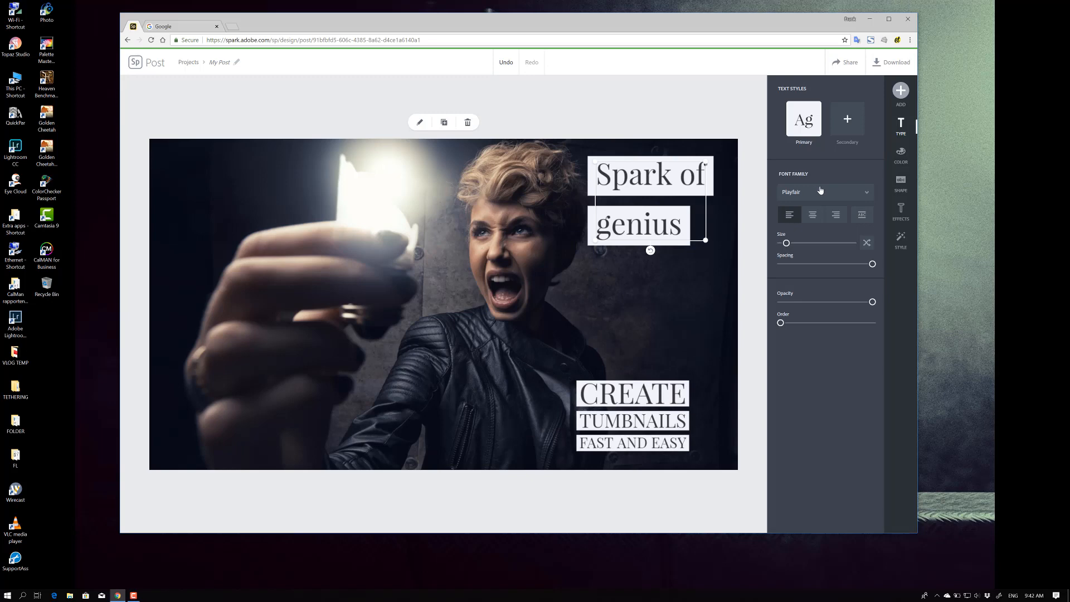
left_click(861, 215)
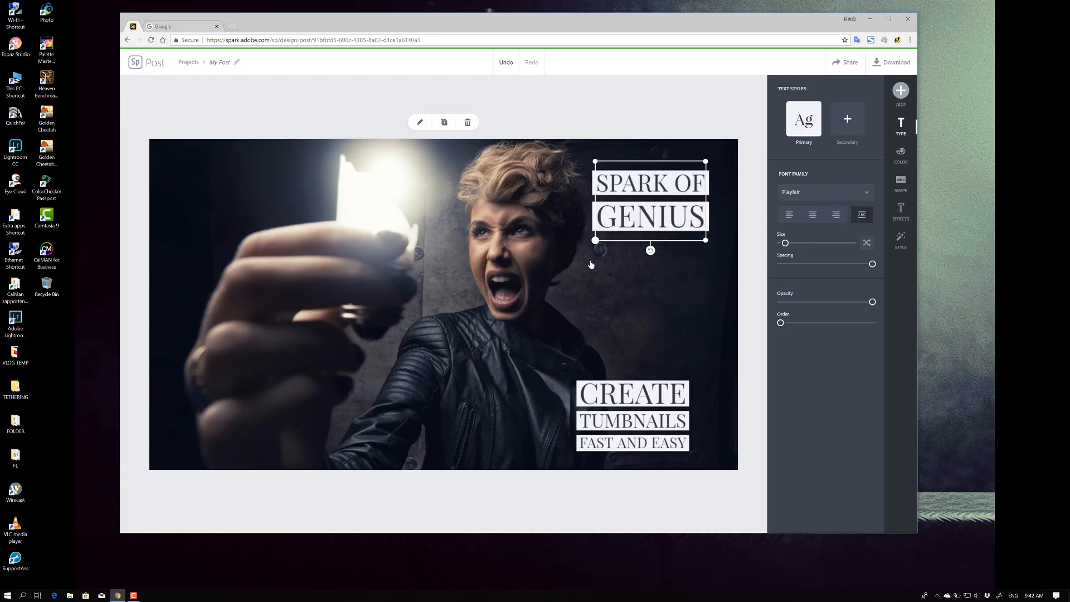
left_click_drag(597, 245, 569, 316)
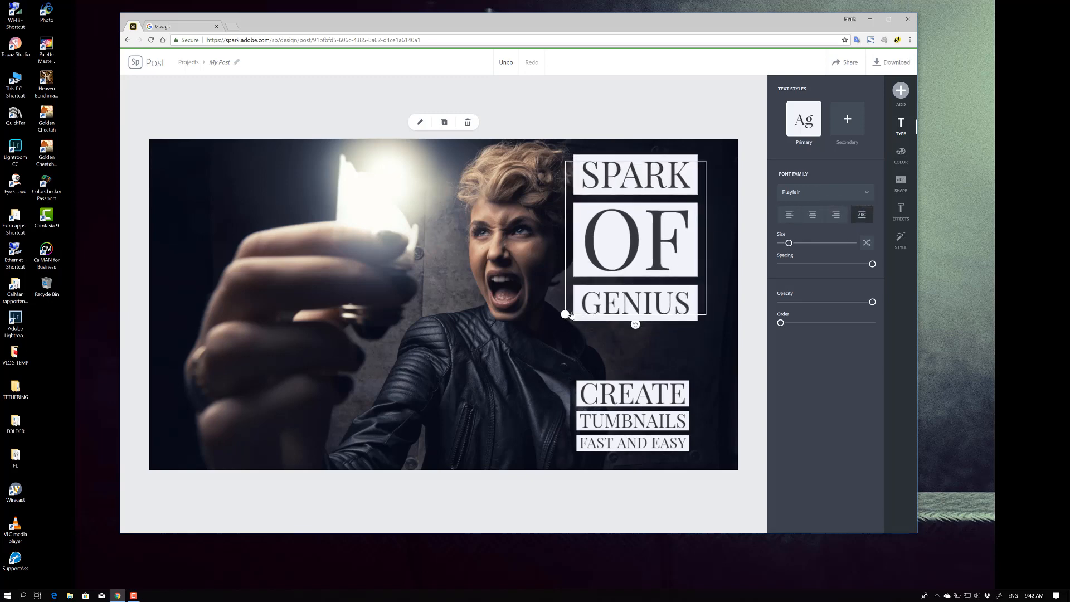
left_click_drag(649, 250, 661, 249)
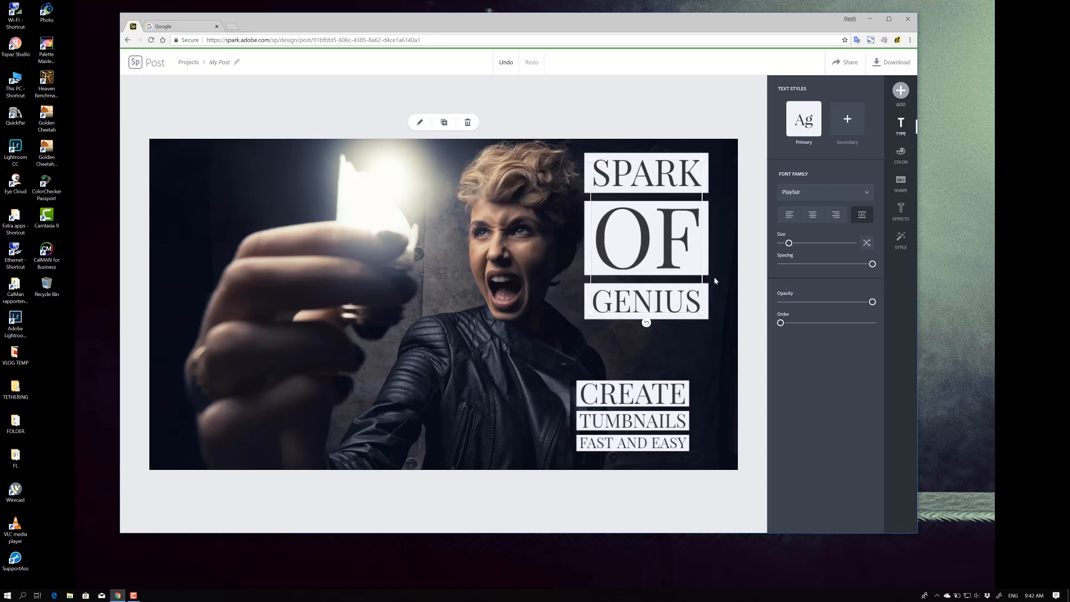
Tighten the line spacing of the "Spark of genius" headline and glance through the font family list
left_click_drag(872, 263, 872, 302)
mouse_move(780, 324)
left_mouse_down()
mouse_move(872, 323)
mouse_move(781, 323)
left_mouse_up()
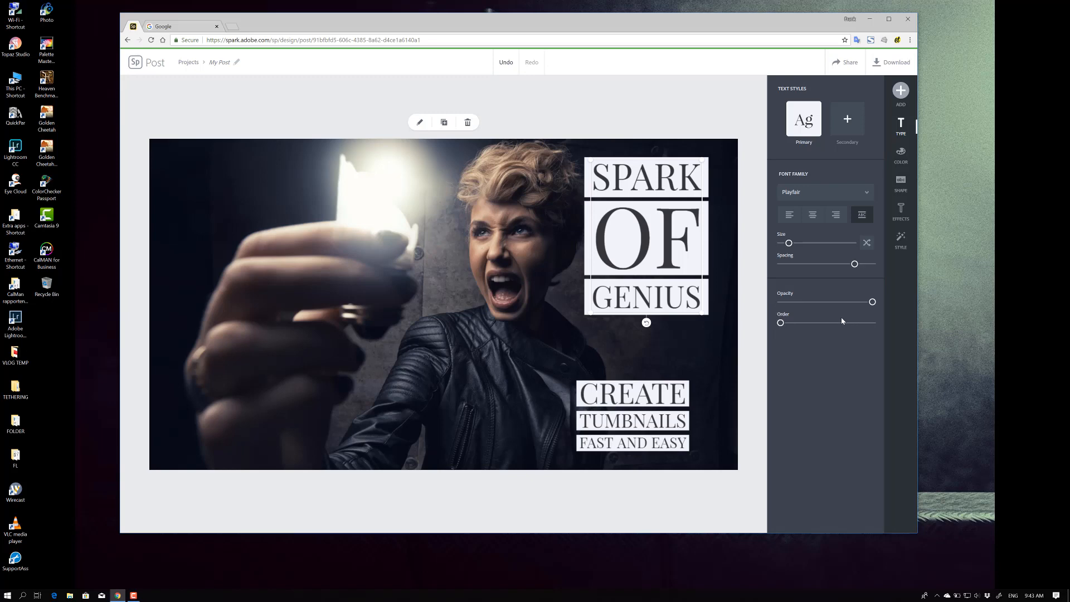
left_click(851, 194)
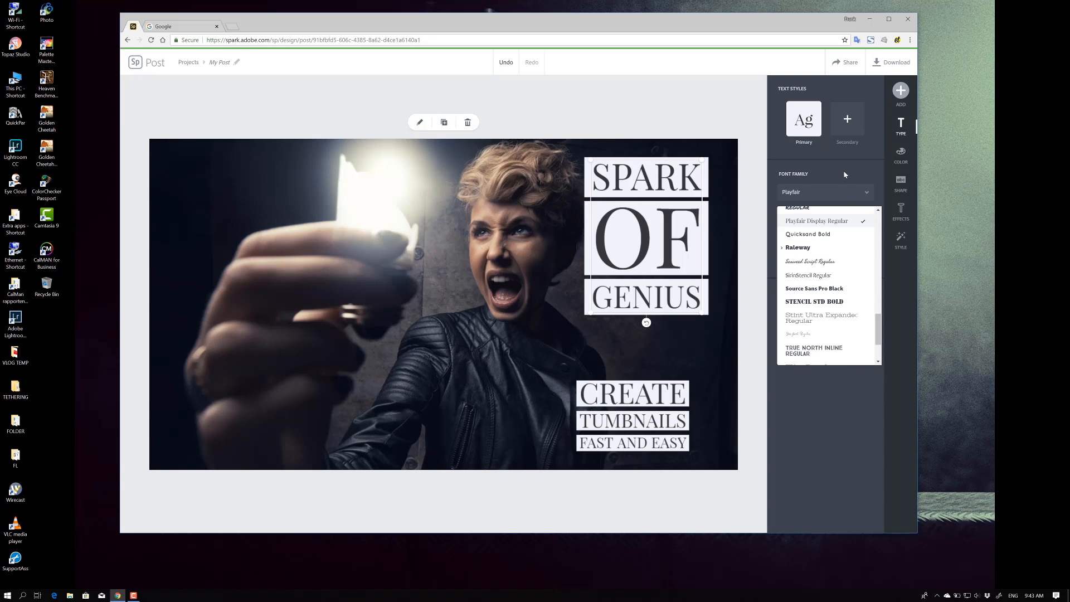
left_click(851, 168)
Apply the secondary text style to the SPARK and GENIUS lines of the headline
left_click(847, 123)
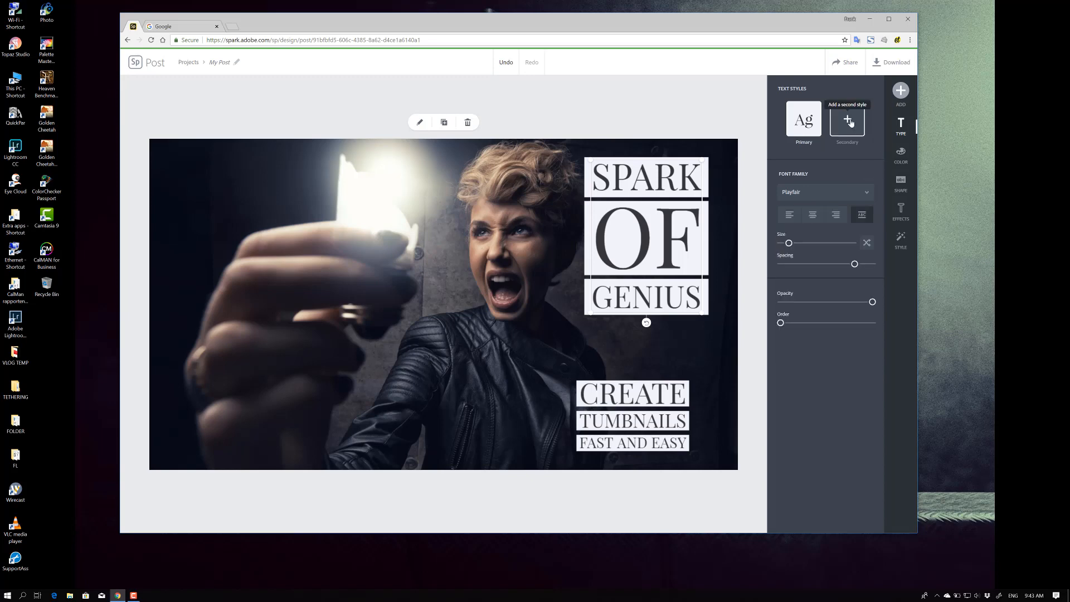
left_click(653, 299)
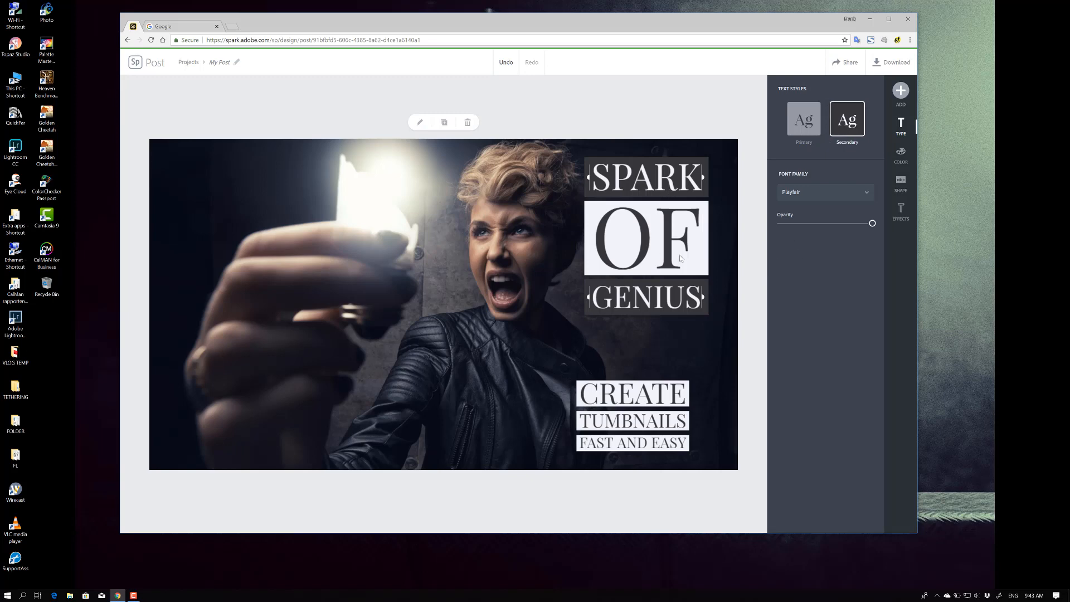
left_click(811, 136)
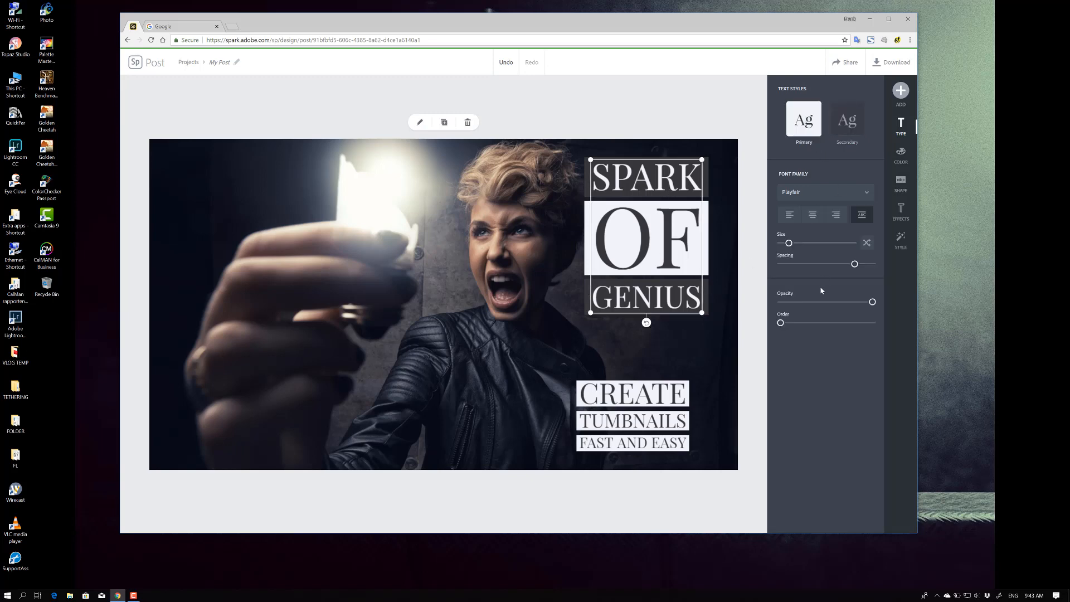
Try several suggested color pairs on the headline, settling on dark with white
left_click(903, 157)
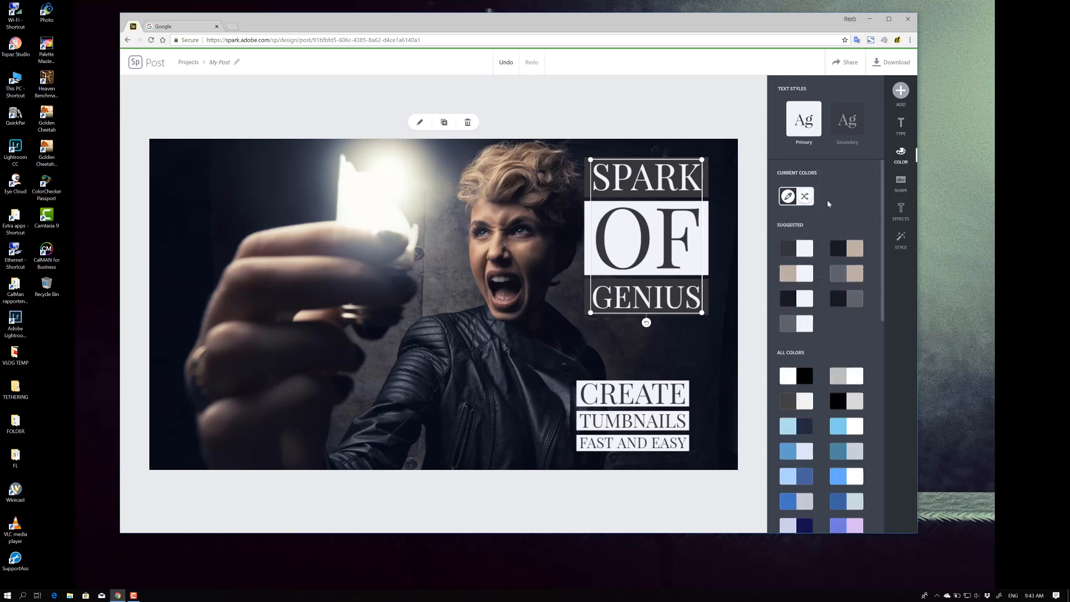
left_click(852, 251)
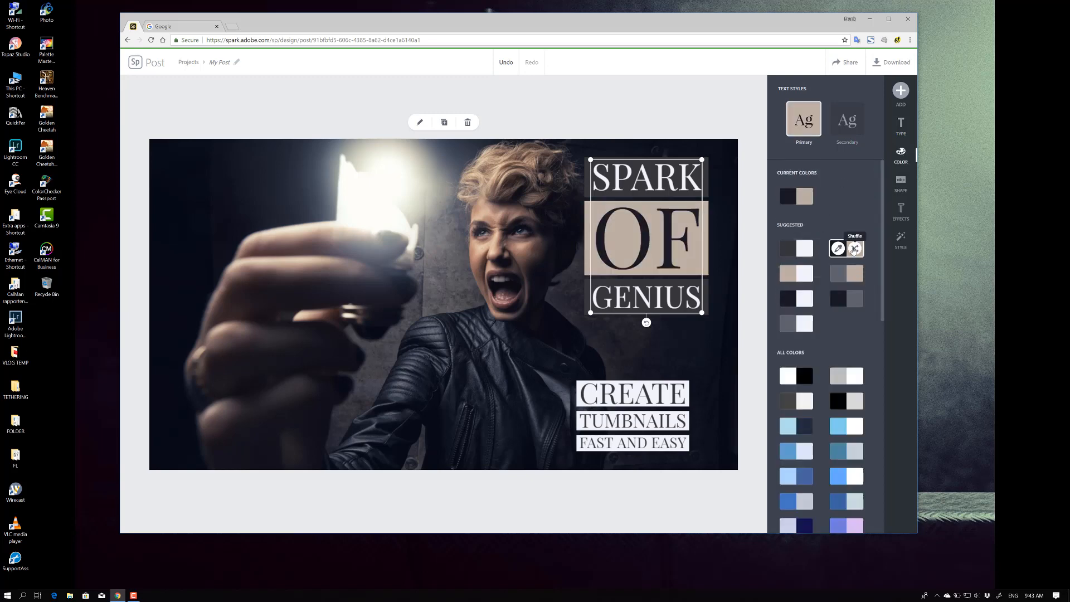
left_click(795, 298)
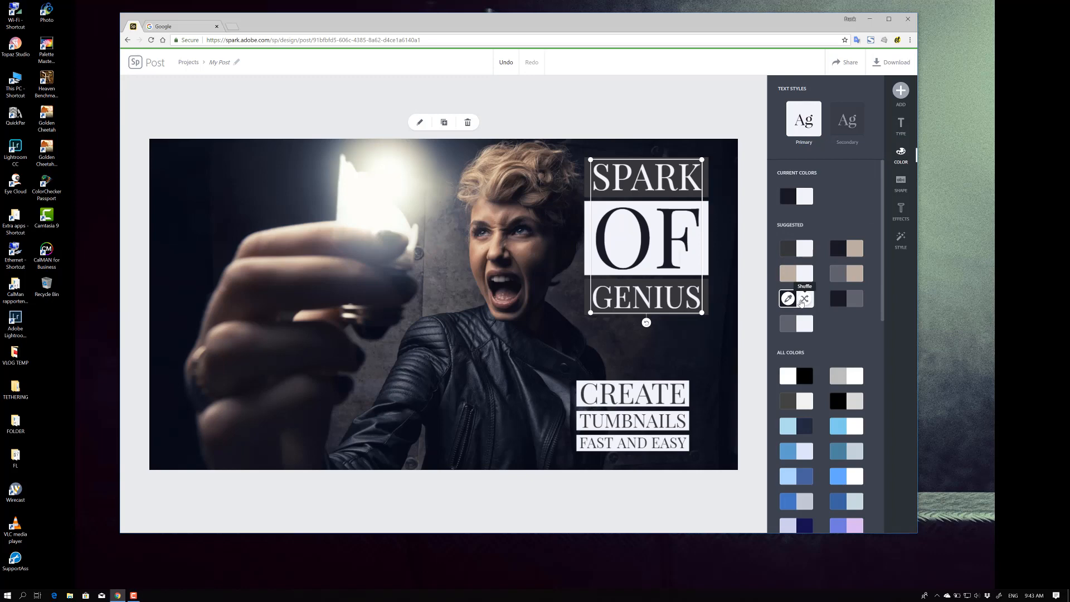
left_click(803, 299)
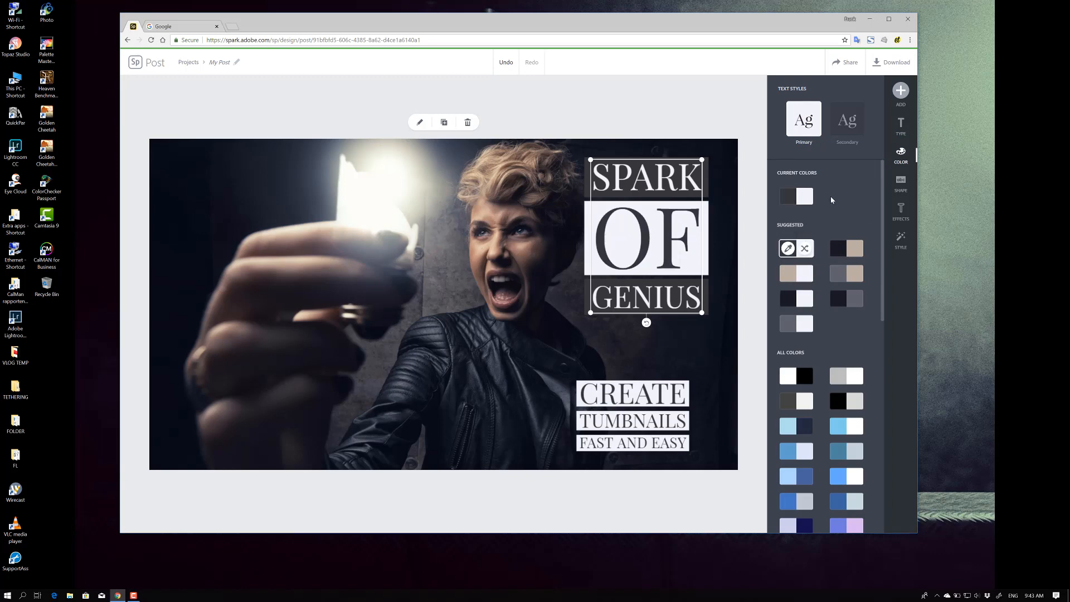
Browse the design variations for the whole thumbnail and apply the Stress Relief Workshop variation
left_click(719, 108)
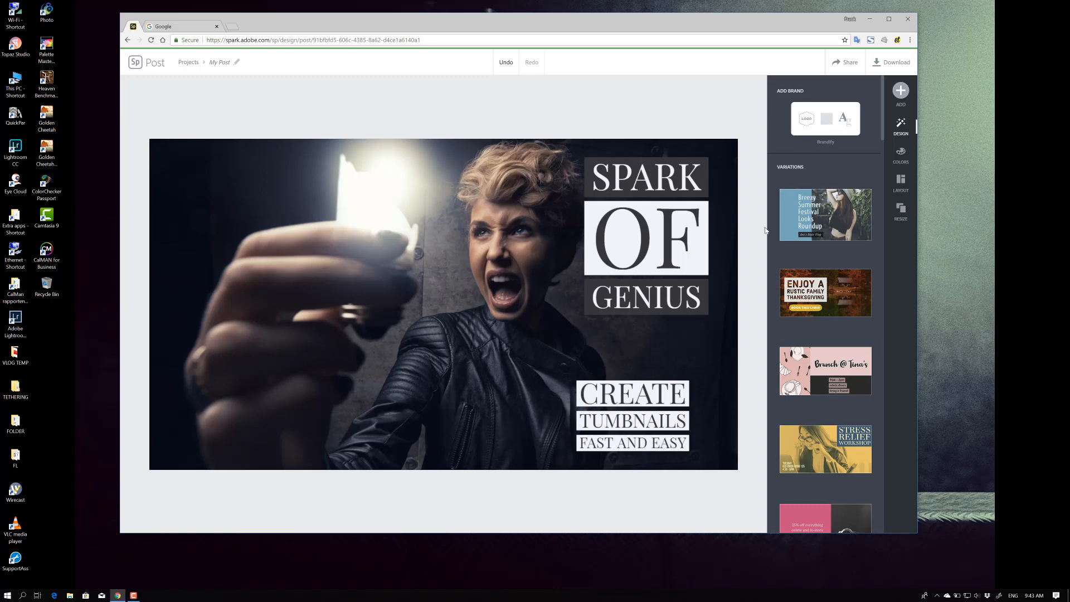
left_click(824, 219)
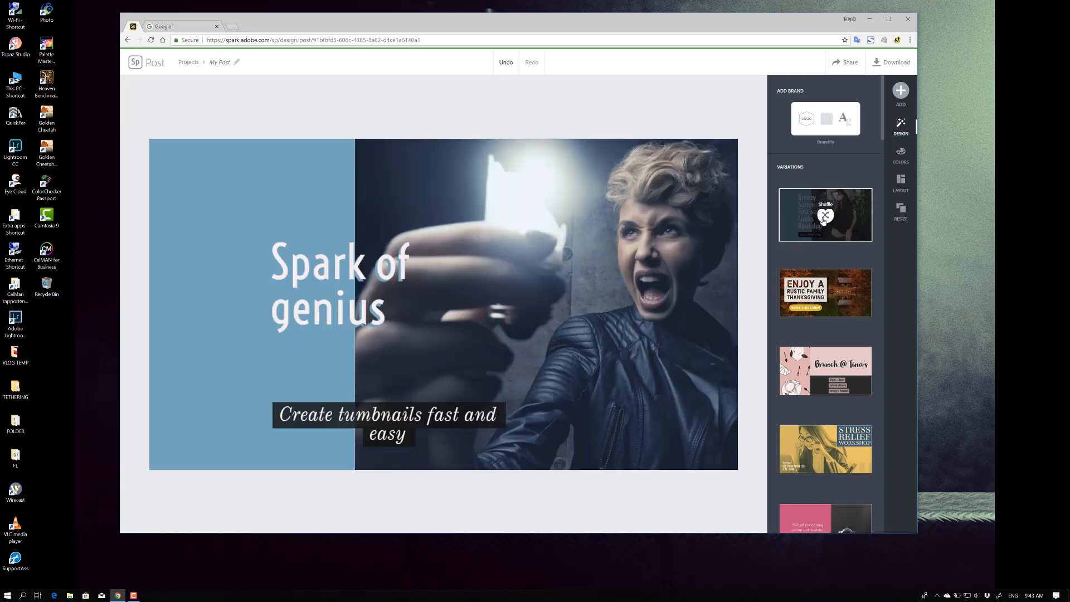
left_click(806, 284)
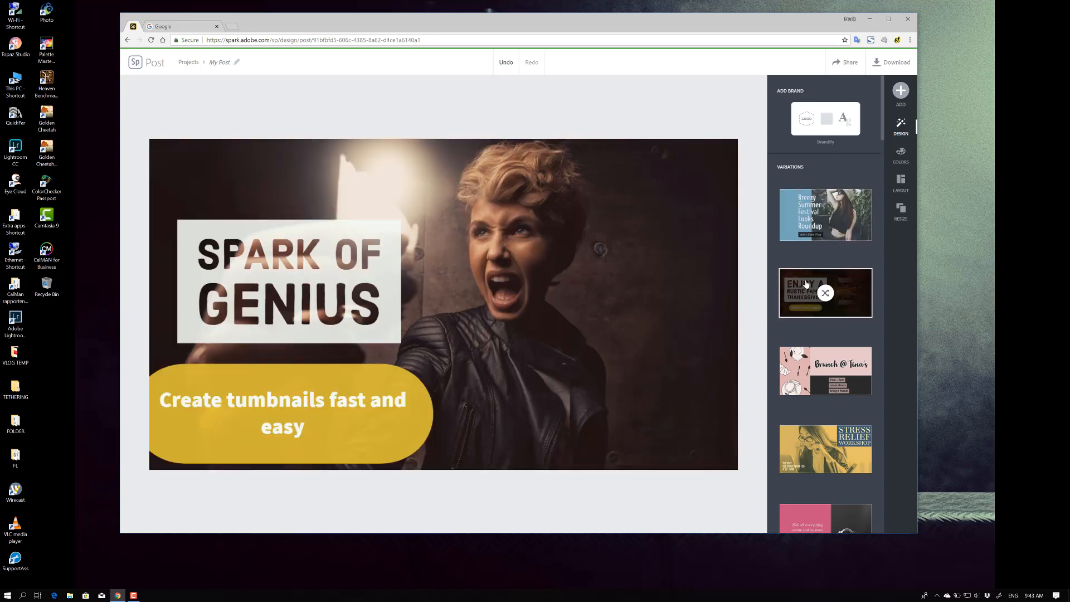
left_click(826, 369)
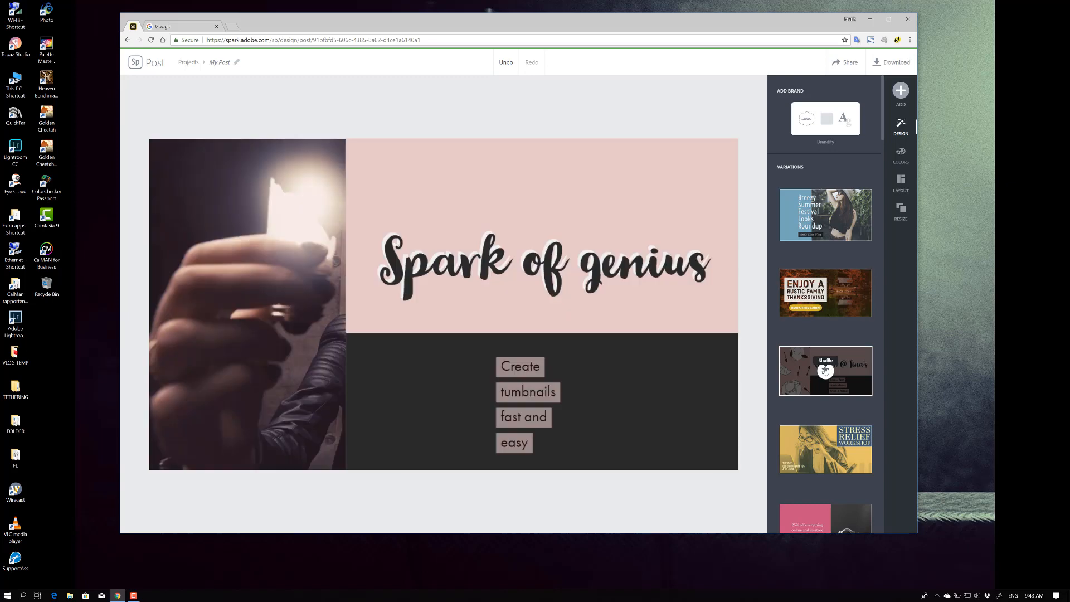
left_click(829, 448)
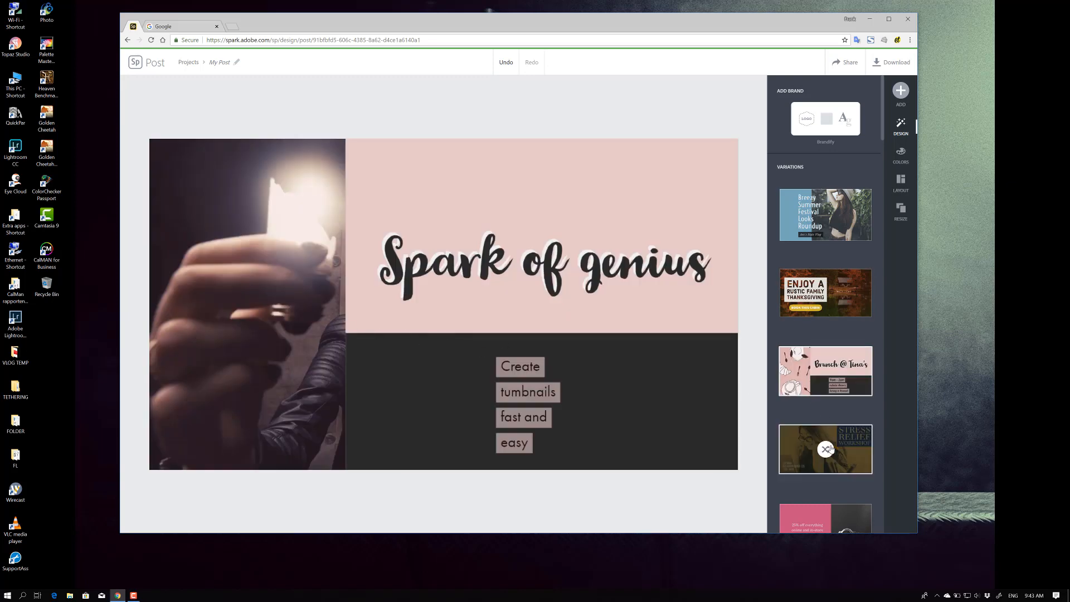
left_click(605, 389)
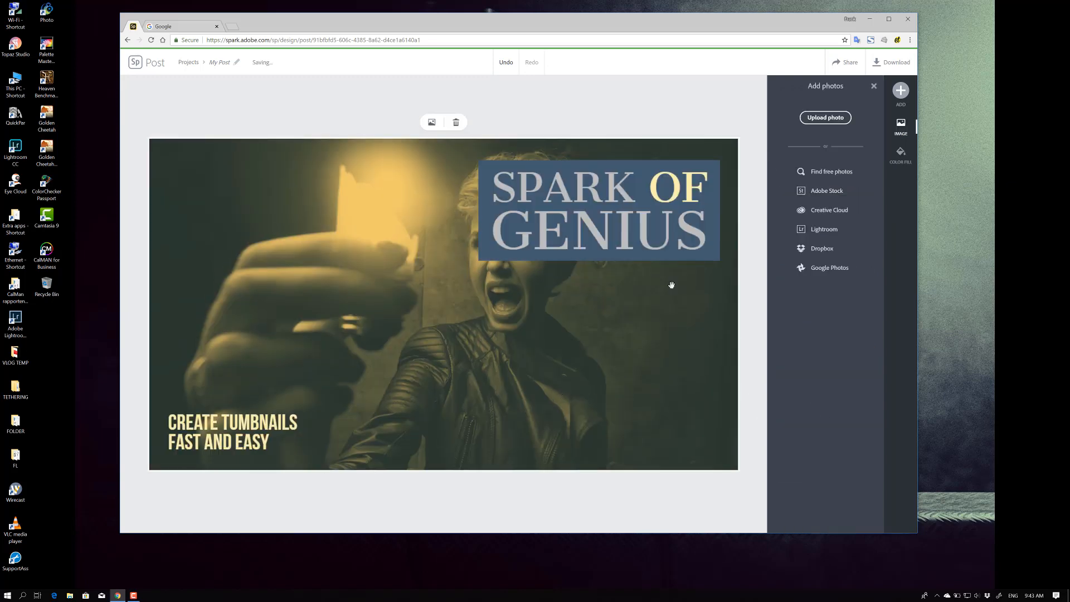
Move the "Spark of genius" headline box to the image's lower right corner
left_click_drag(620, 185, 623, 387)
left_click(610, 190)
left_click_drag(380, 385, 380, 384)
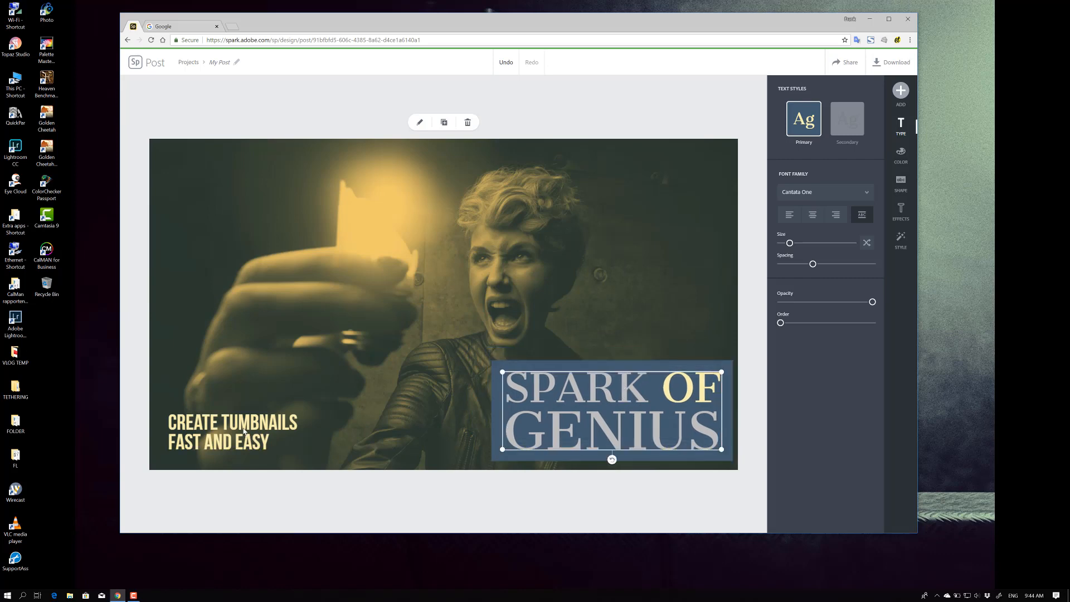
Open the caption text for editing without changes, then move the caption to the image's upper left corner
double_click(234, 427)
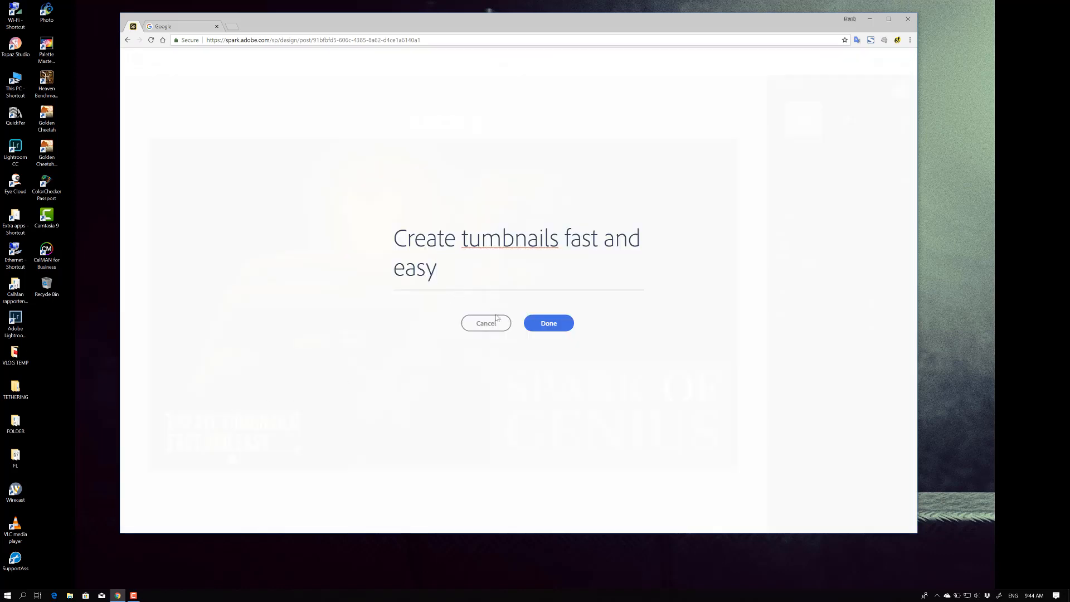
left_click(541, 325)
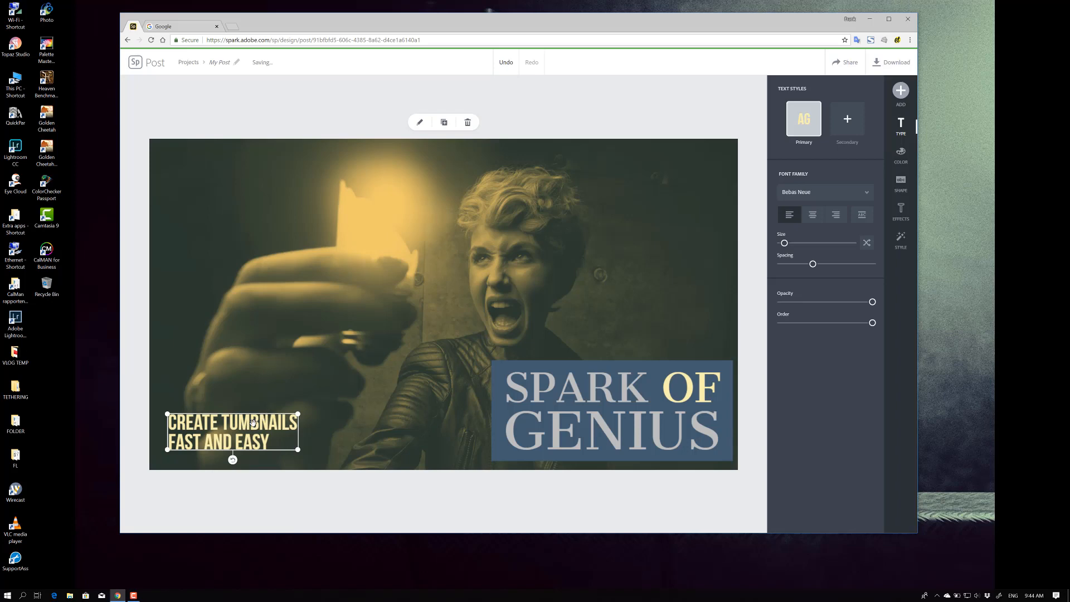
left_click_drag(253, 423, 249, 167)
Select the photo and compare its filters, finishing with the Matte filter
left_click(499, 291)
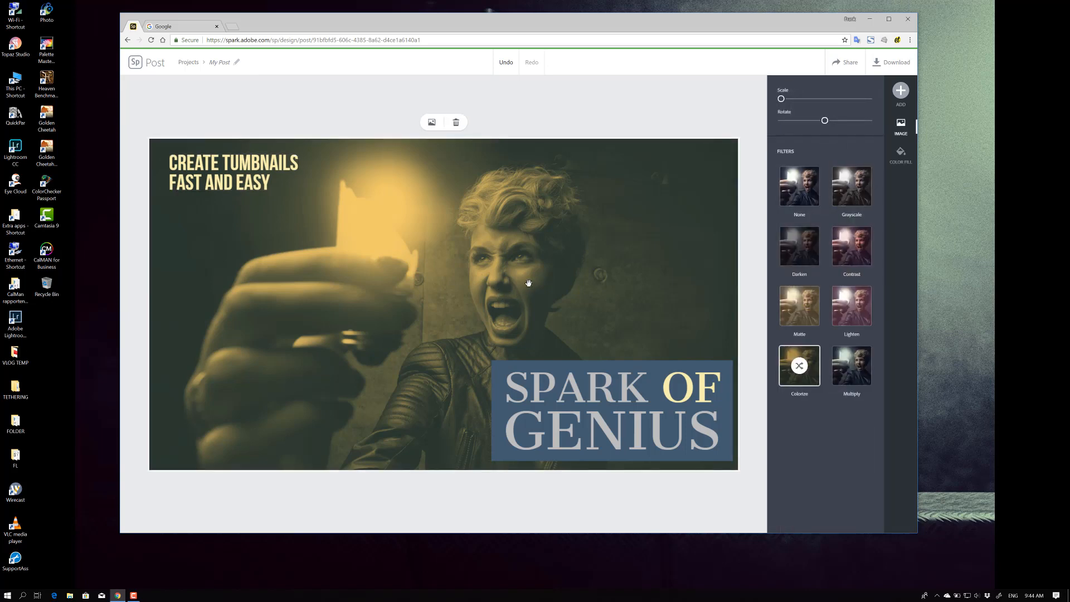
left_click(811, 313)
left_click(851, 308)
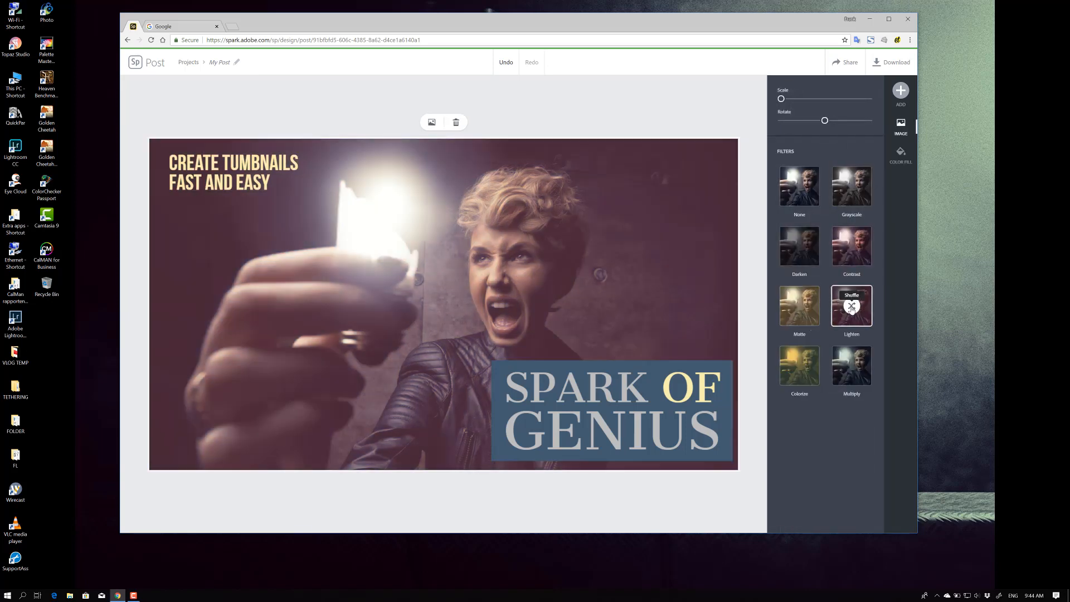
left_click(802, 196)
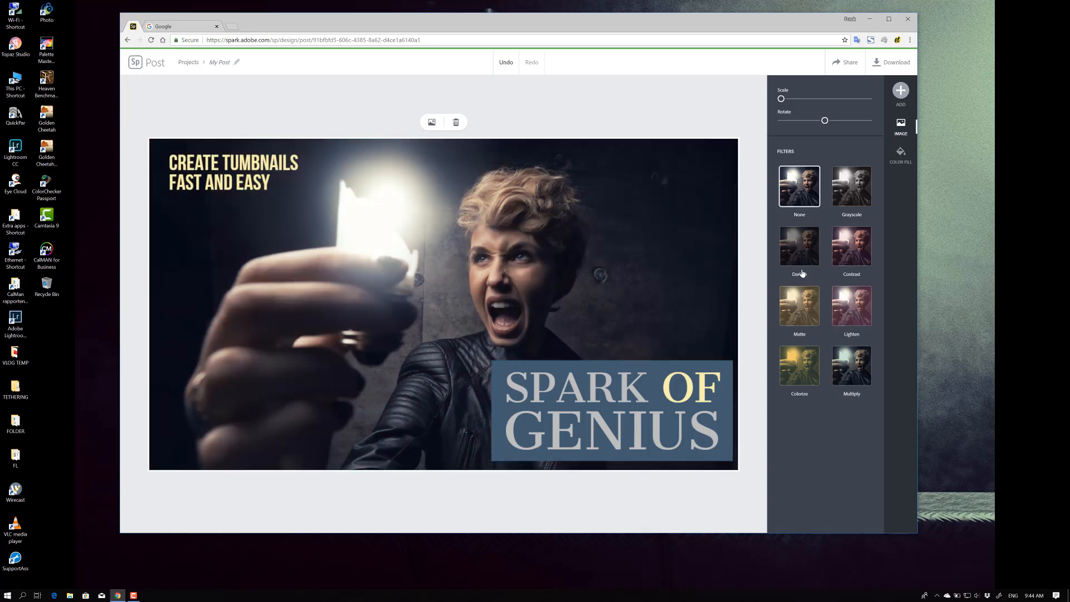
left_click(848, 356)
left_click(800, 306)
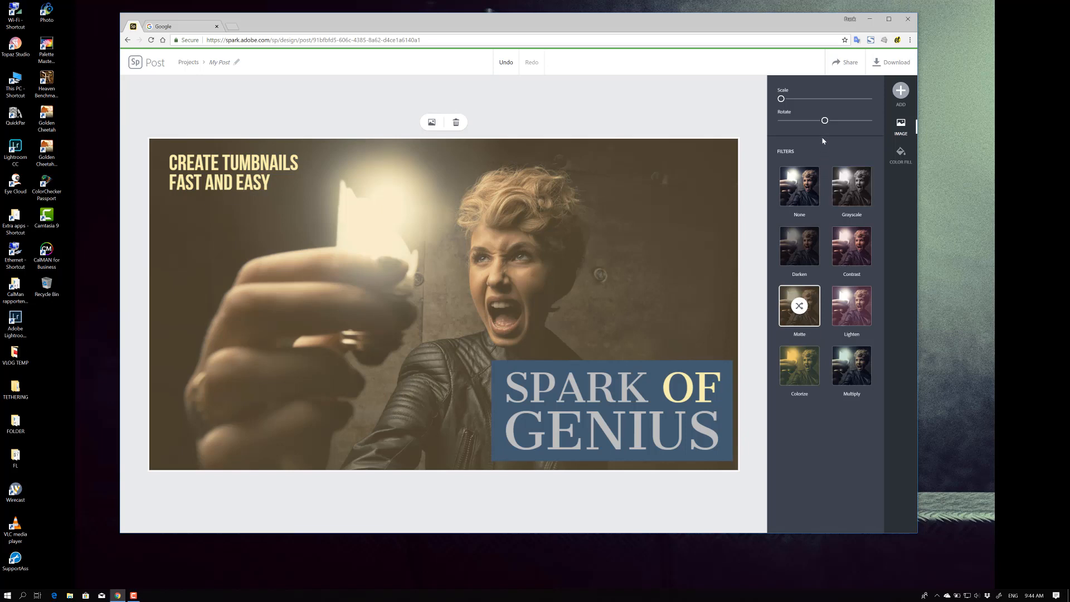
left_click(902, 159)
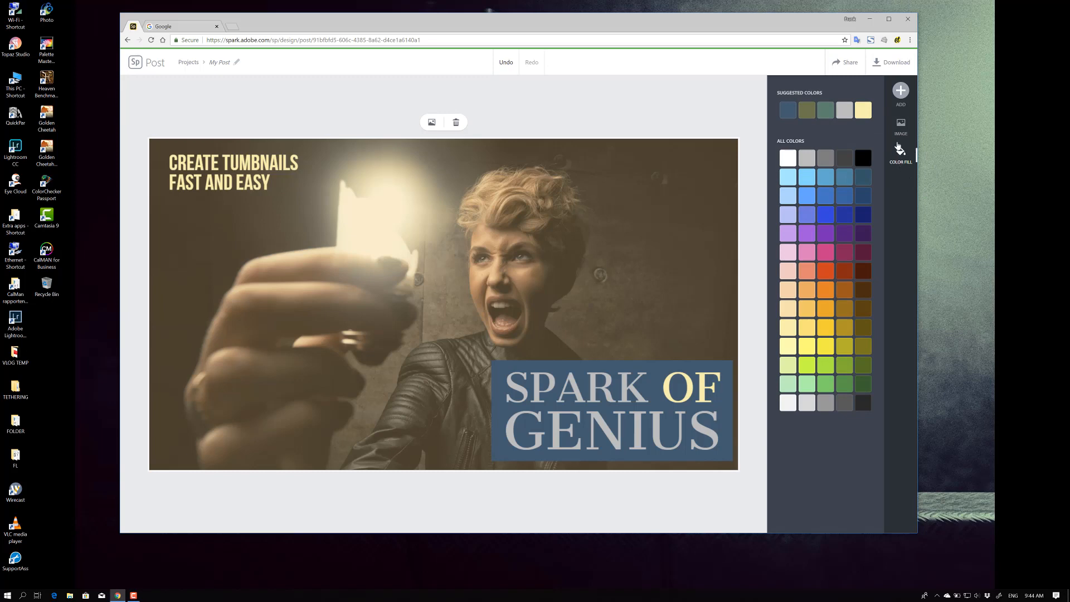
left_click(904, 128)
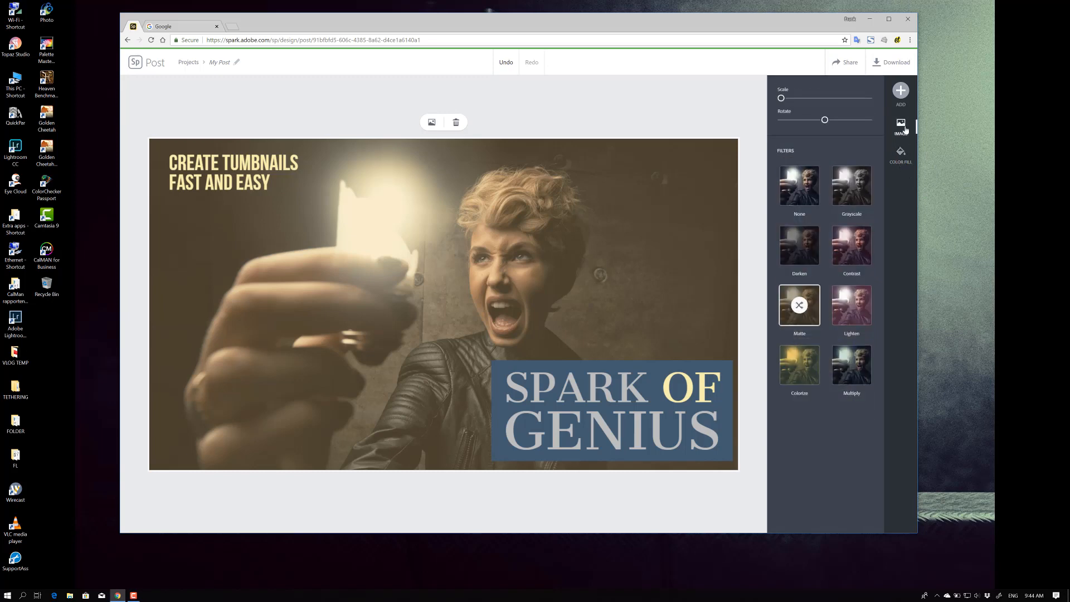
left_click(697, 114)
Try the pink split-layout design variation and undo it
scroll(819, 321, "down", 5)
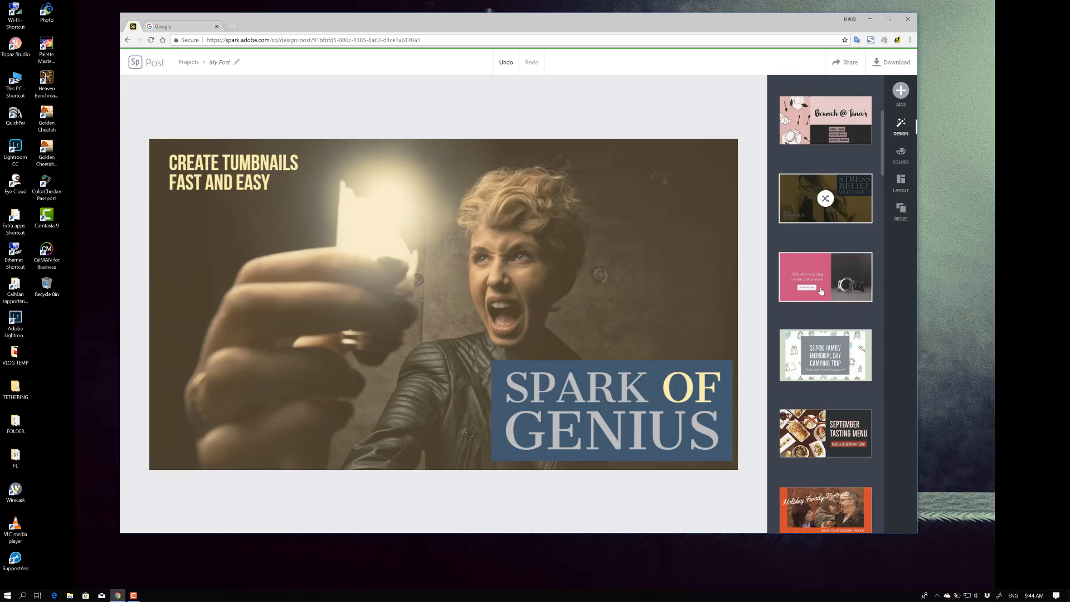
left_click(821, 291)
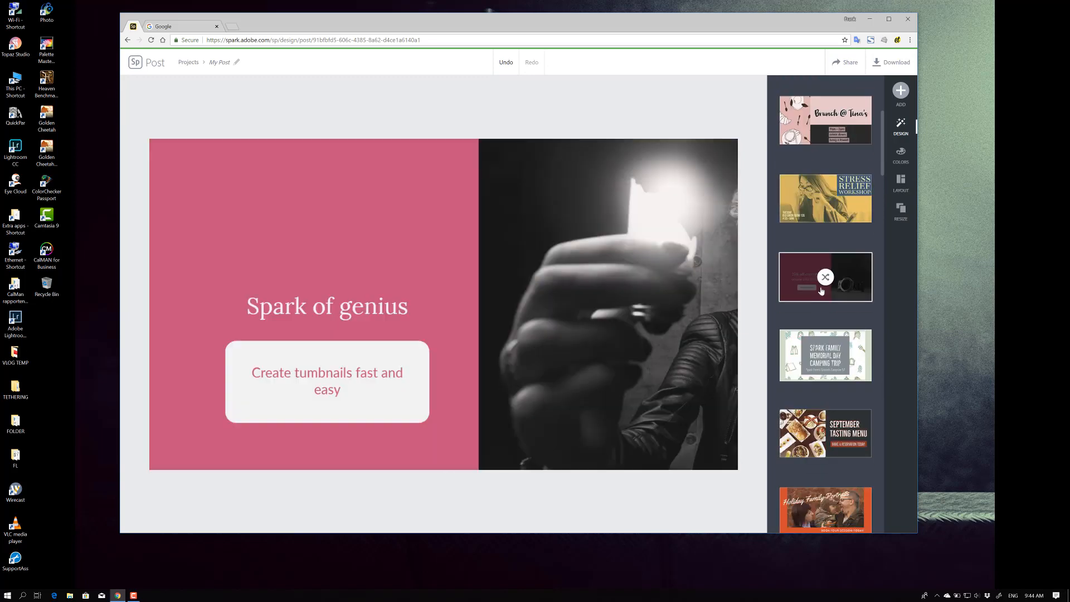
left_click(505, 63)
Try further design variations, ending with the dark variation with a script "Spark of genius" title
scroll(827, 351, "down", 5)
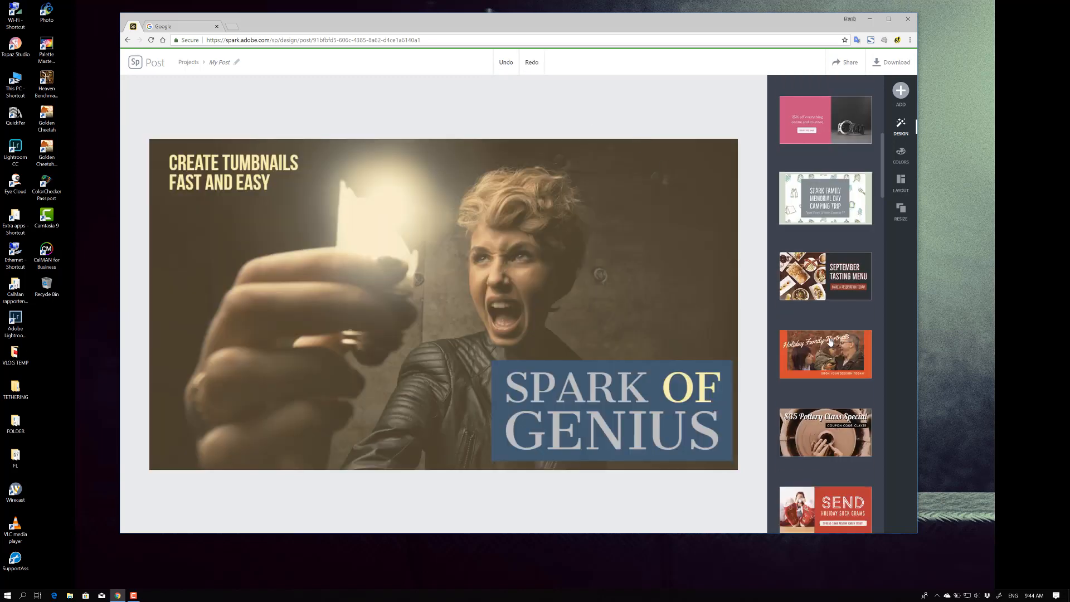
left_click(823, 260)
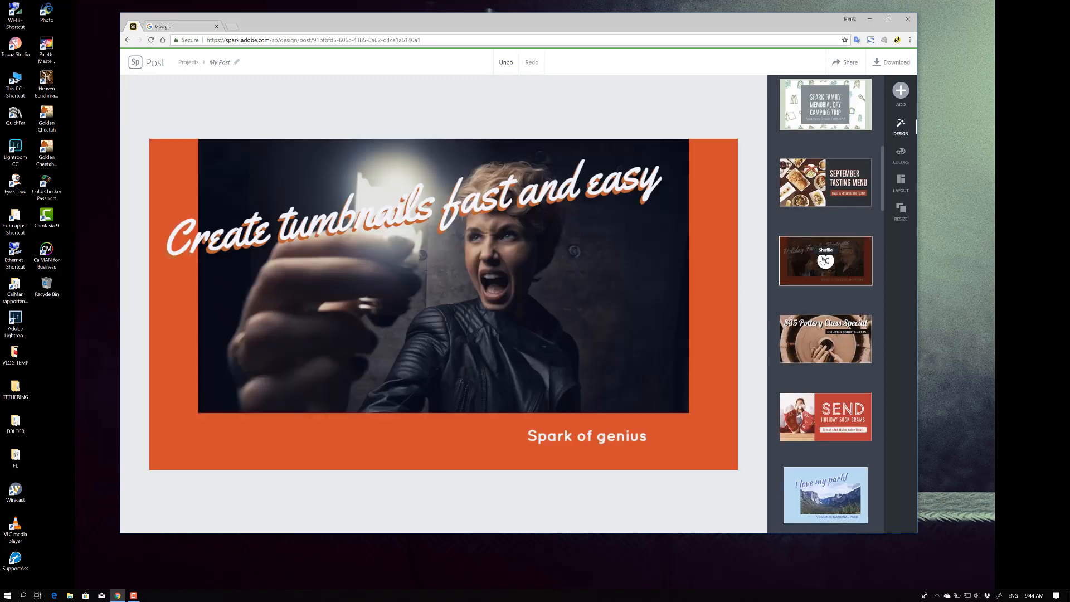
left_click(823, 341)
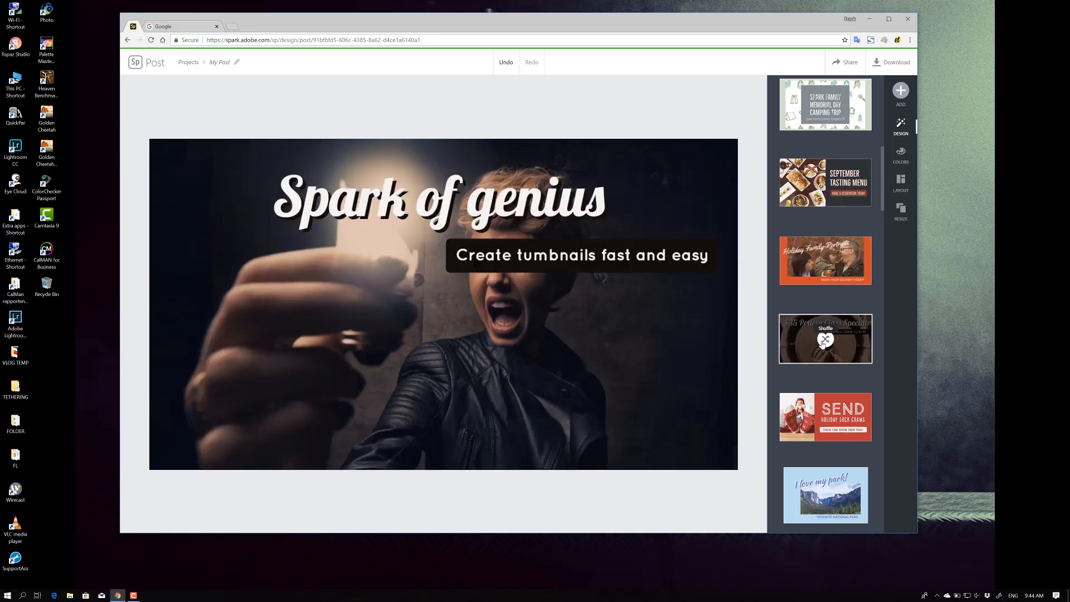
left_click(820, 417)
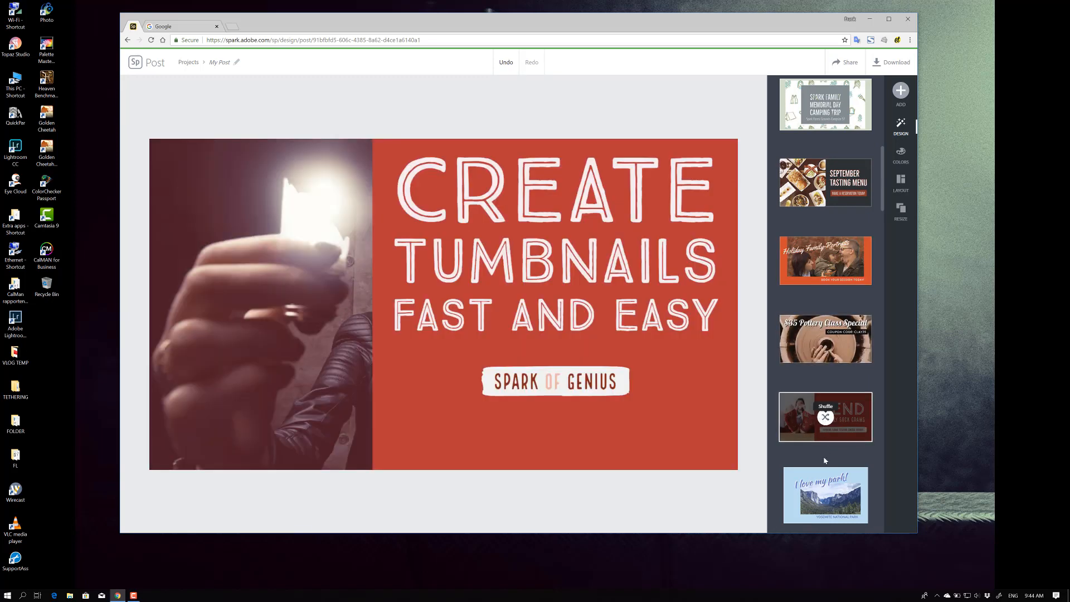
left_click(820, 492)
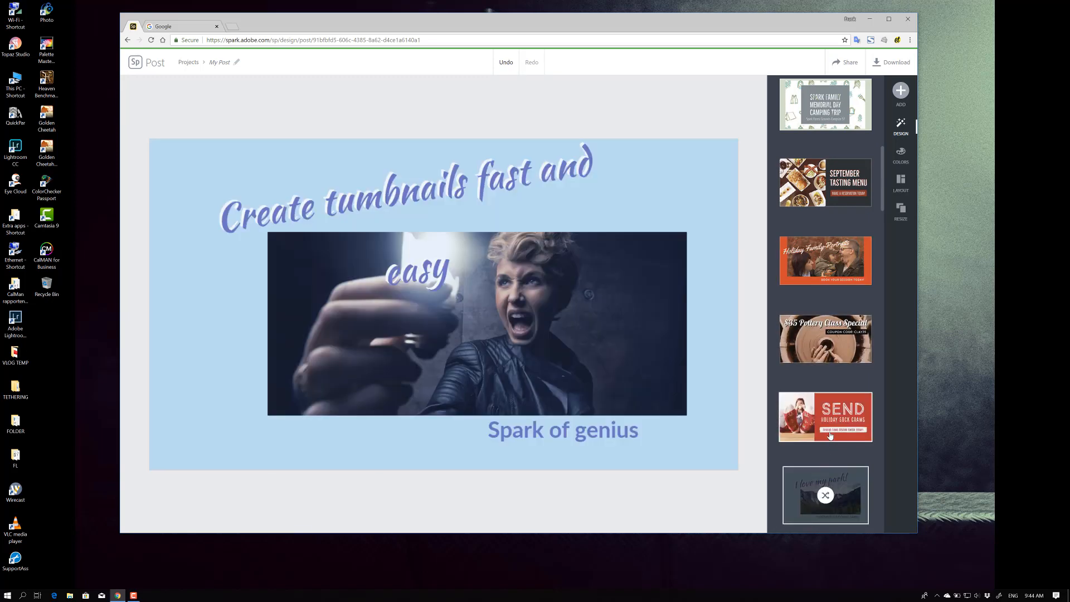
scroll(830, 435, "down", 5)
left_click(826, 406)
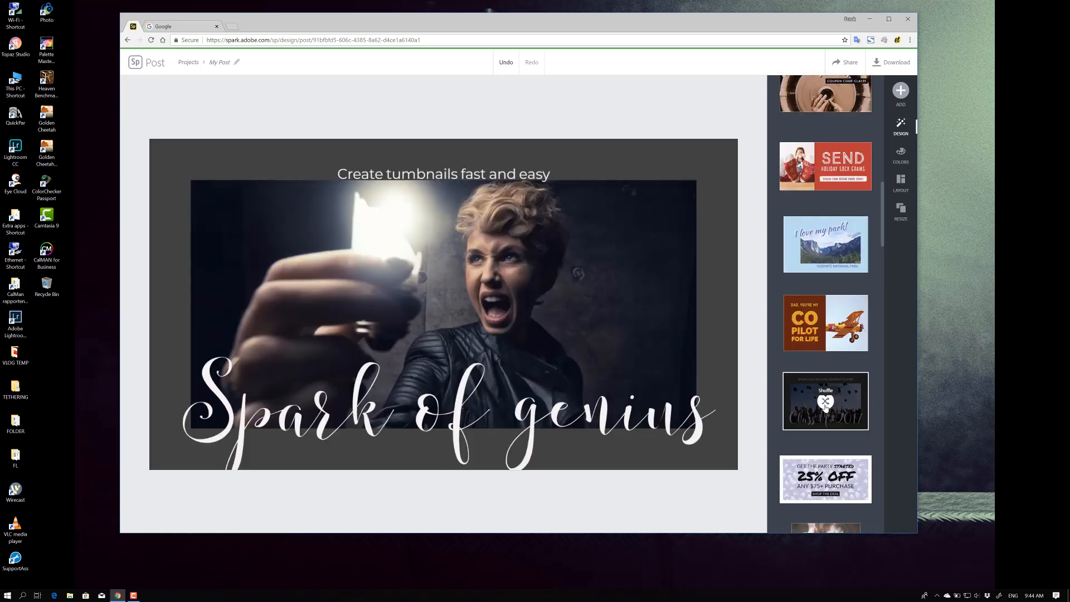
Try the purple "We Got Engaged" design variation and undo it
scroll(826, 406, "down", 3)
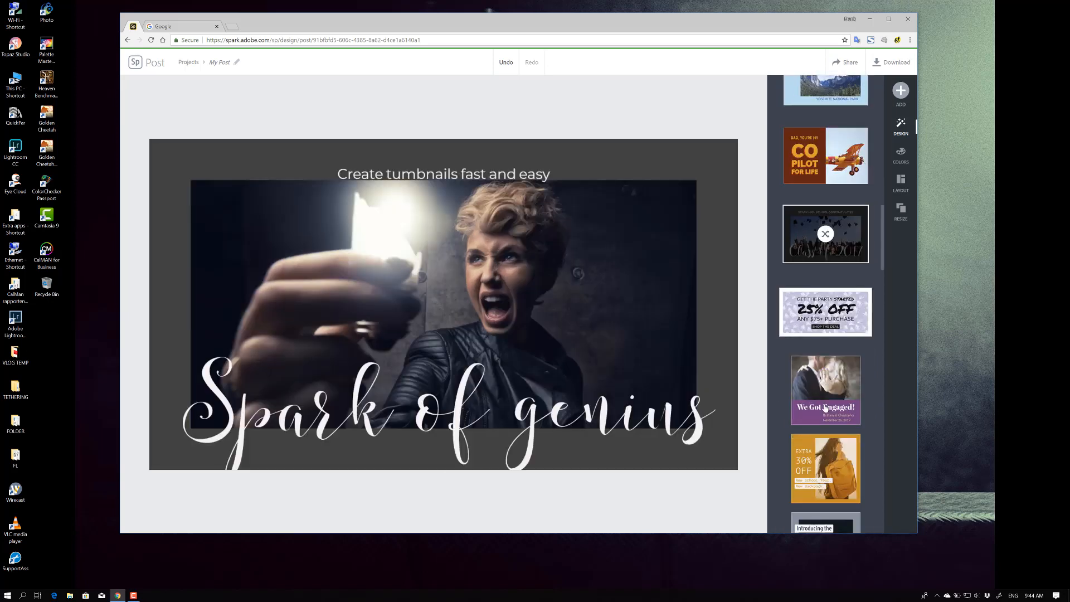
left_click(830, 390)
scroll(839, 334, "up", 10)
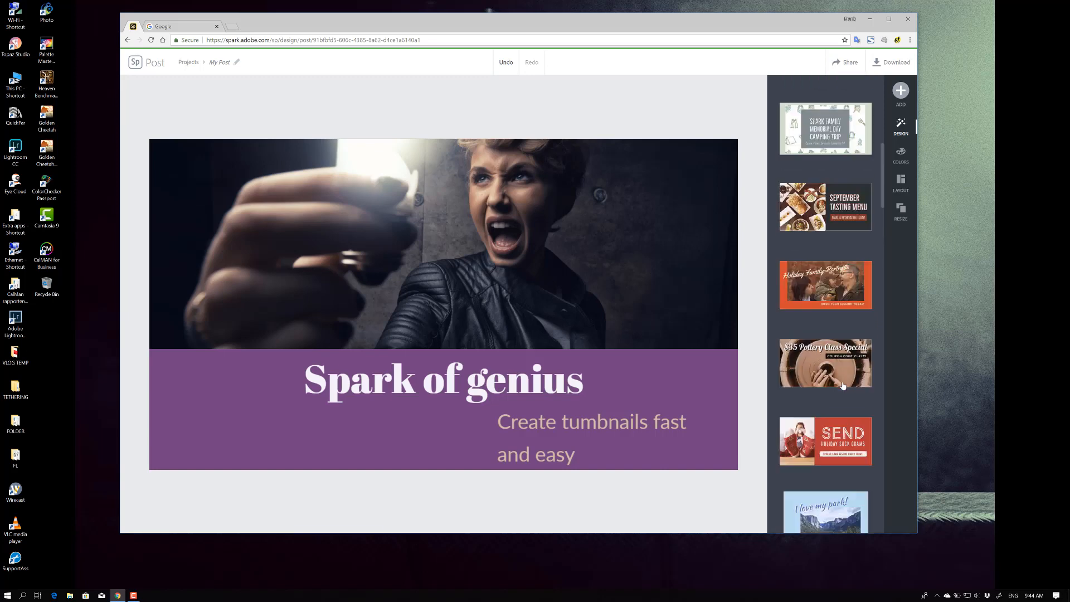
left_click(506, 62)
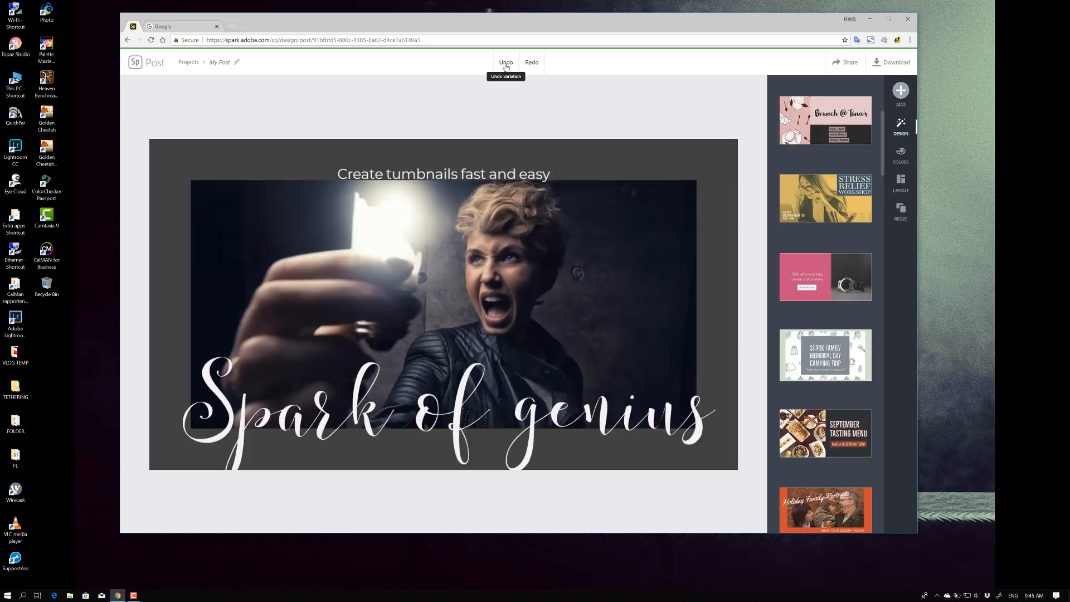
Undo the recent design variations back to the sepia design with the blue "SPARK OF GENIUS" title box
left_click(505, 63)
left_click(506, 64)
left_click(506, 64)
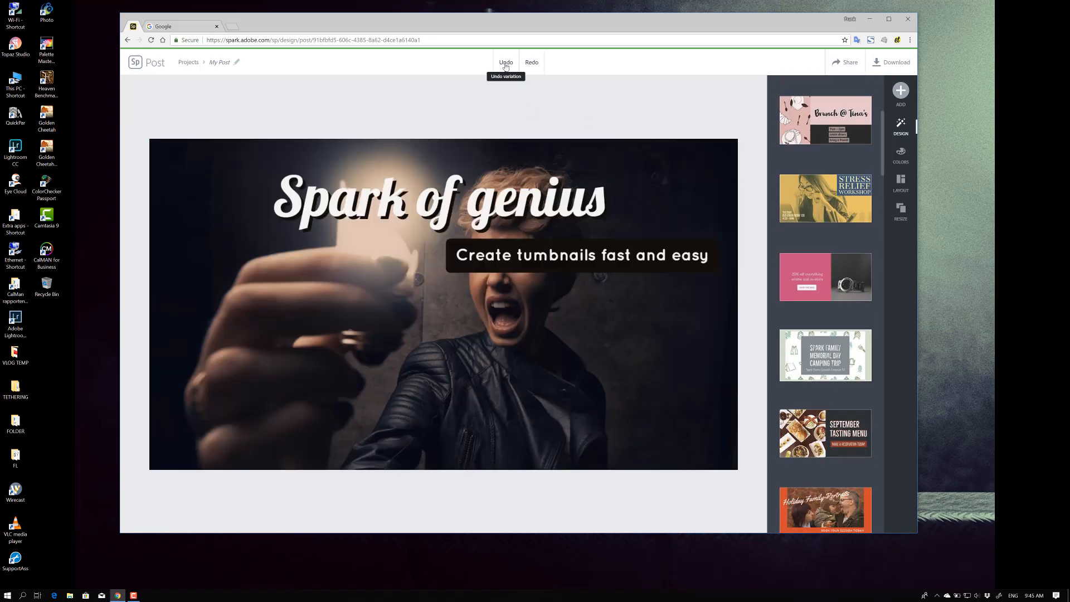
left_click(505, 64)
left_click(505, 64)
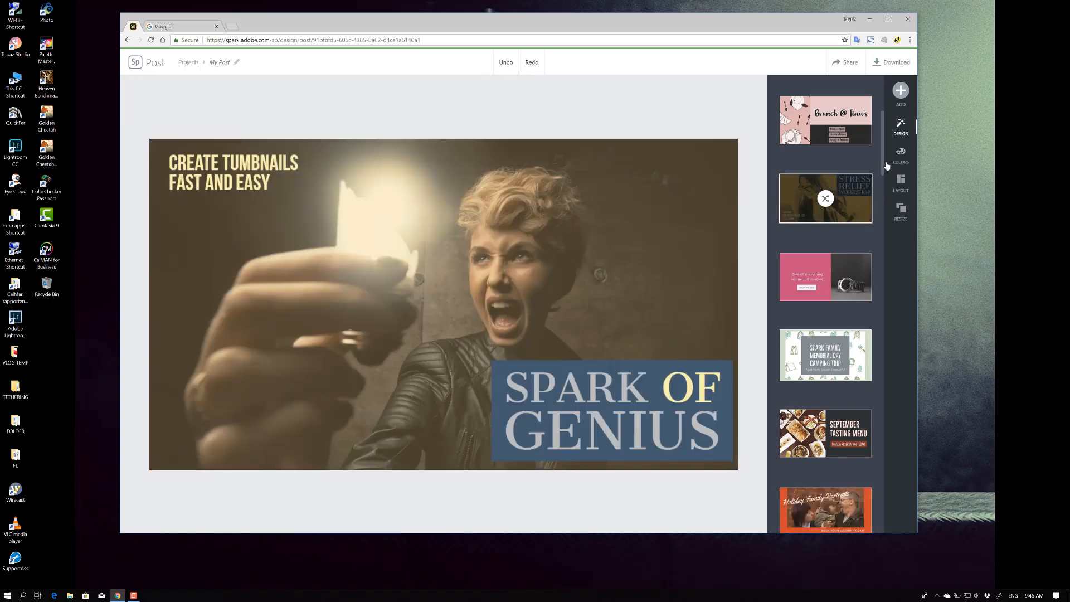
Try several two-cell grid layouts for the design, shuffling the cells
left_click(901, 180)
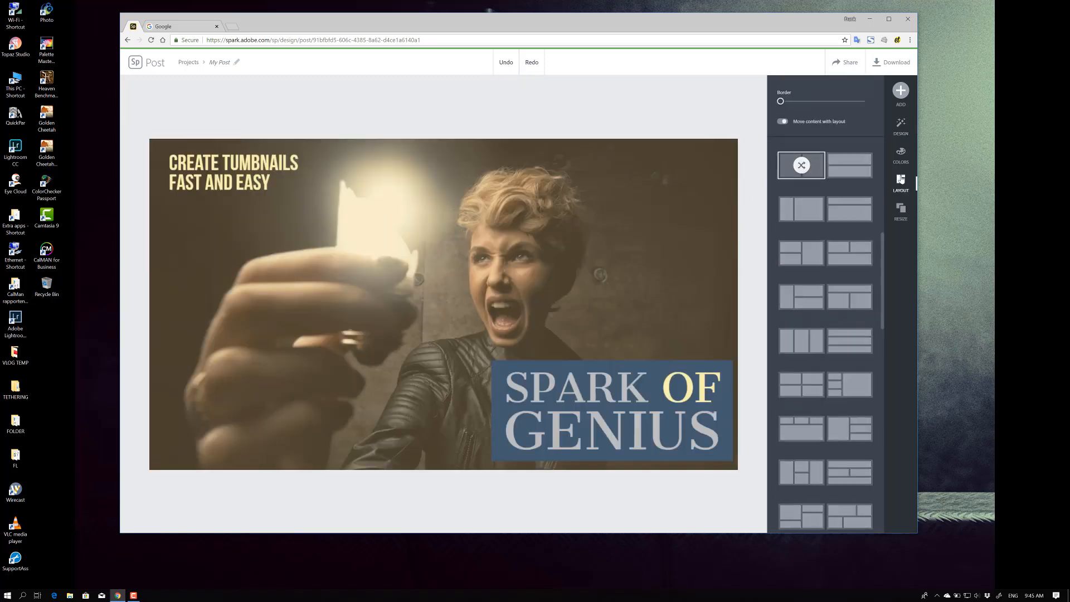
left_click(854, 169)
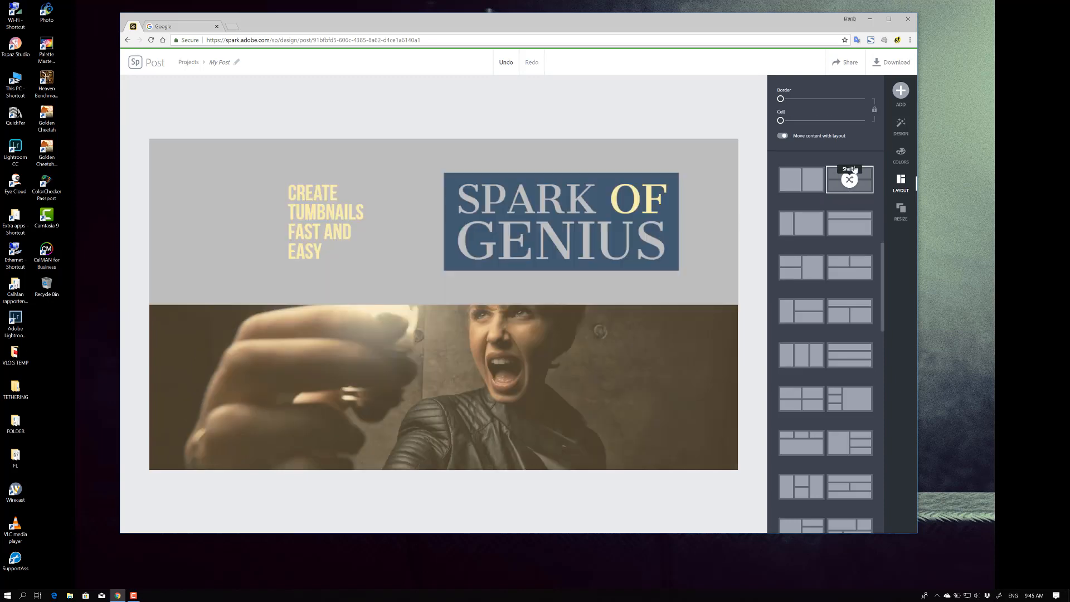
left_click(807, 223)
left_click(854, 228)
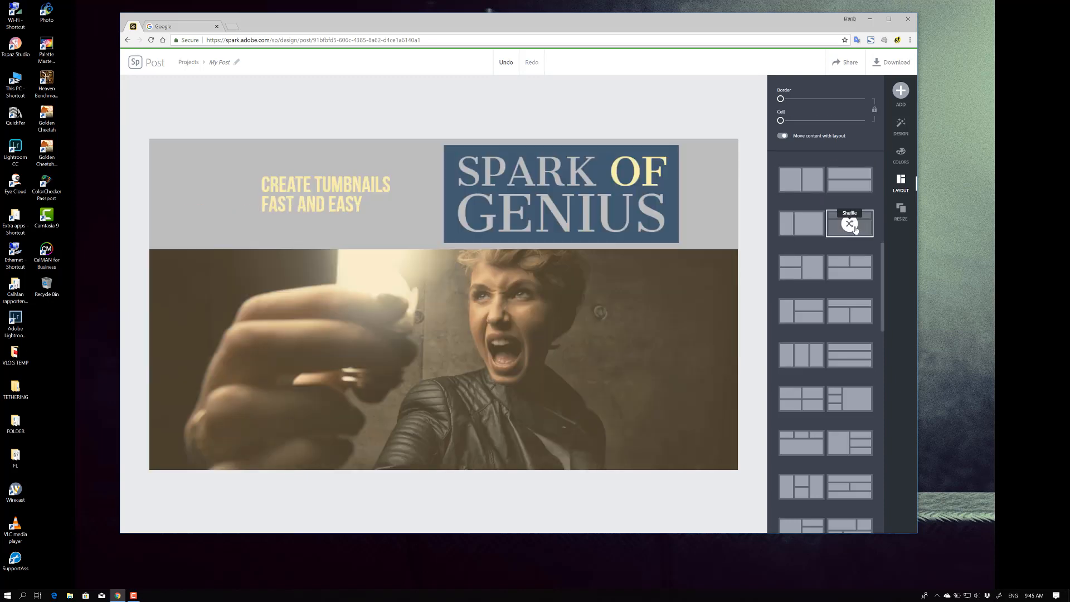
left_click(818, 267)
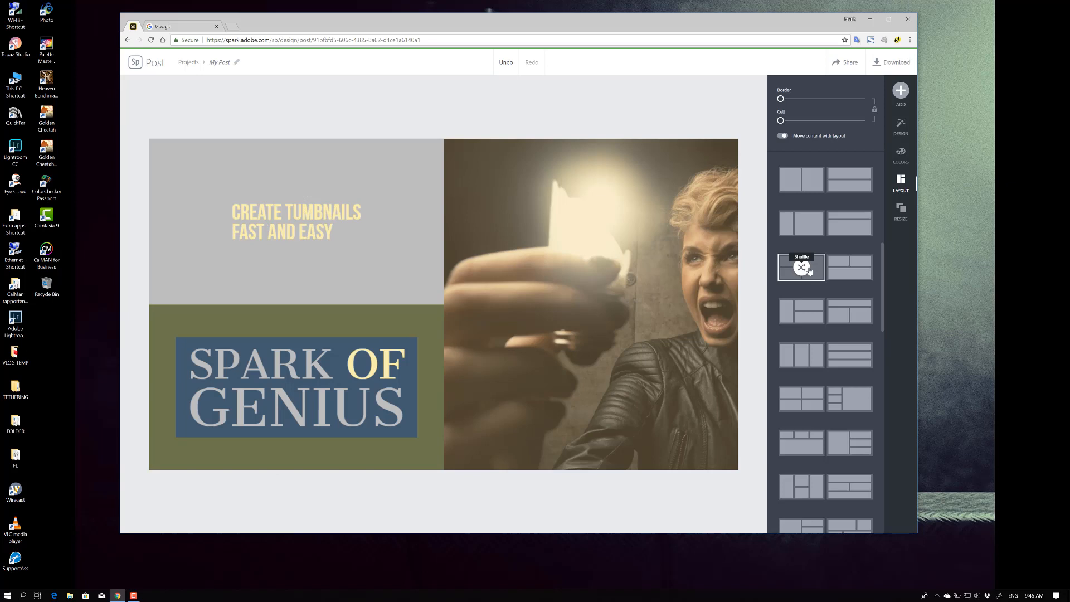
left_click(794, 187)
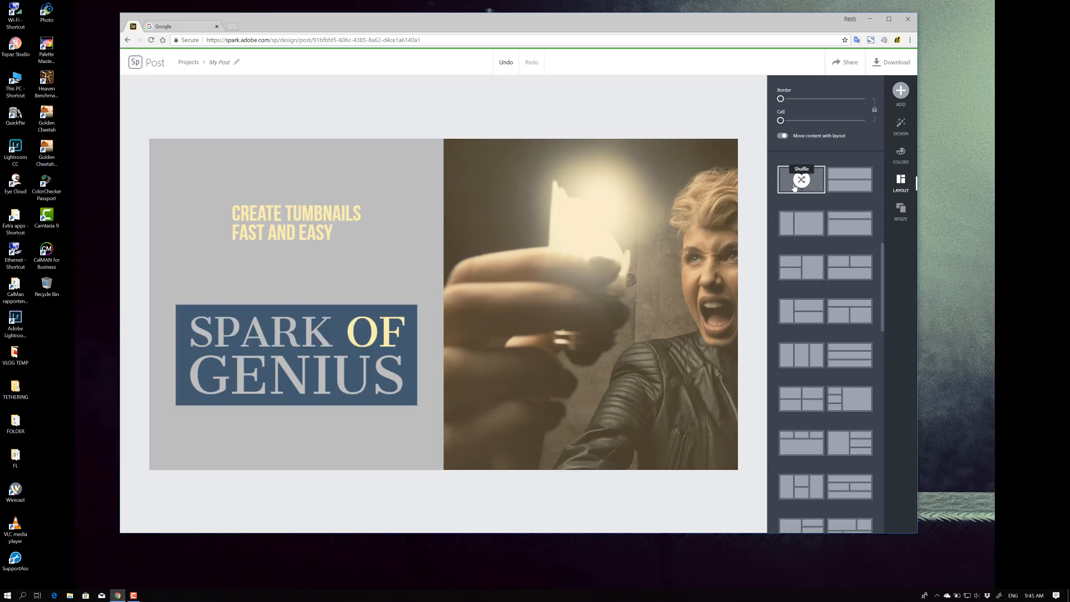
Undo the layout changes back to the single-image layout
left_click(509, 65)
left_click(509, 65)
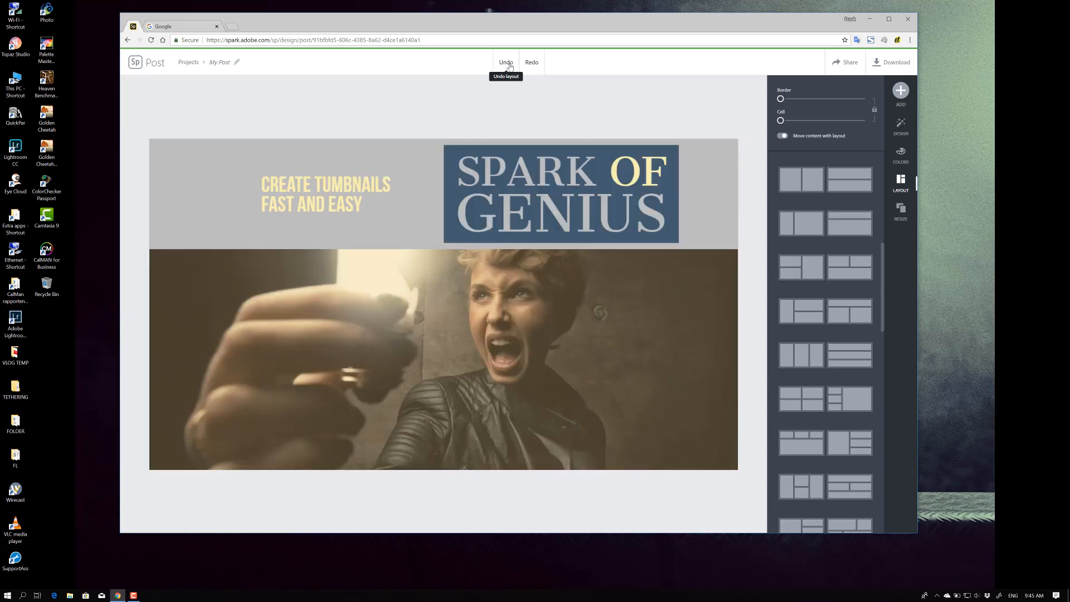
left_click(509, 65)
left_click(508, 65)
left_click(509, 65)
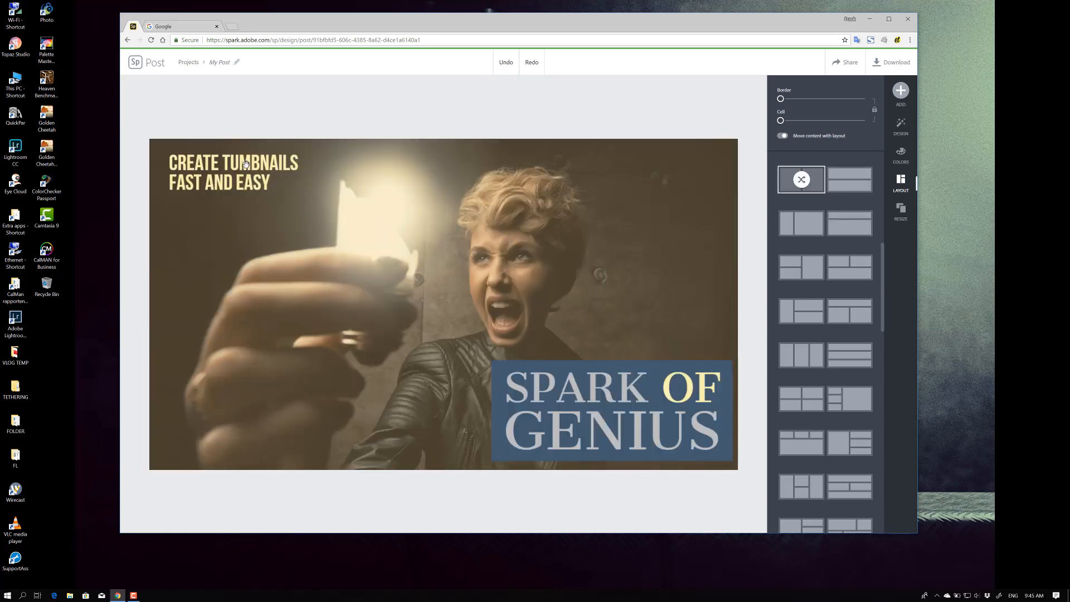
Select the "CREATE TUMBNAILS FAST AND EASY" caption and try various backing shapes behind it, returning to no shape
left_click_drag(245, 165, 652, 206)
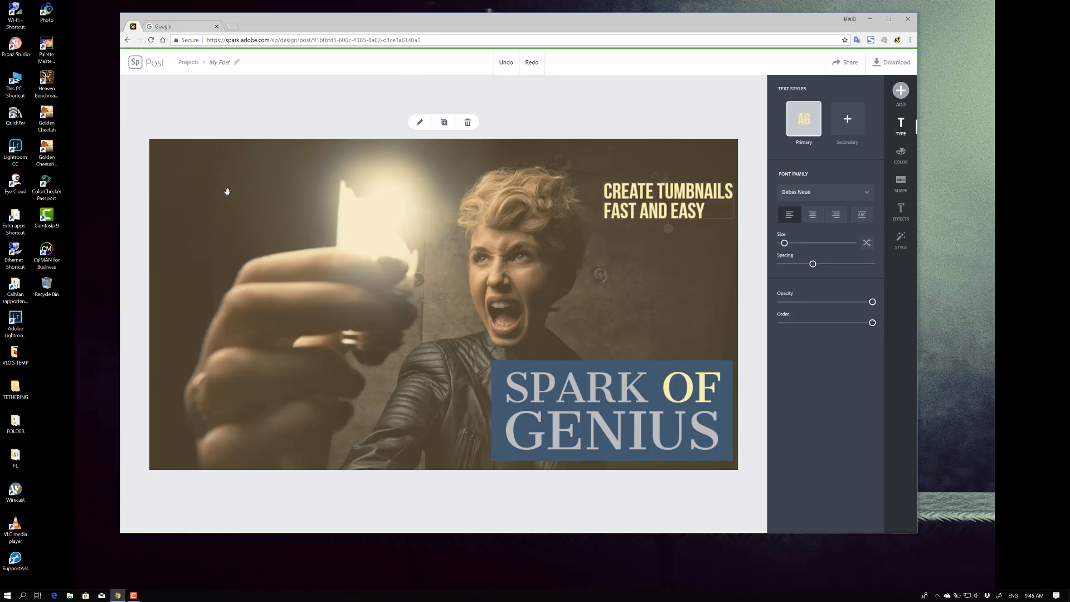
left_click_drag(227, 191, 233, 170)
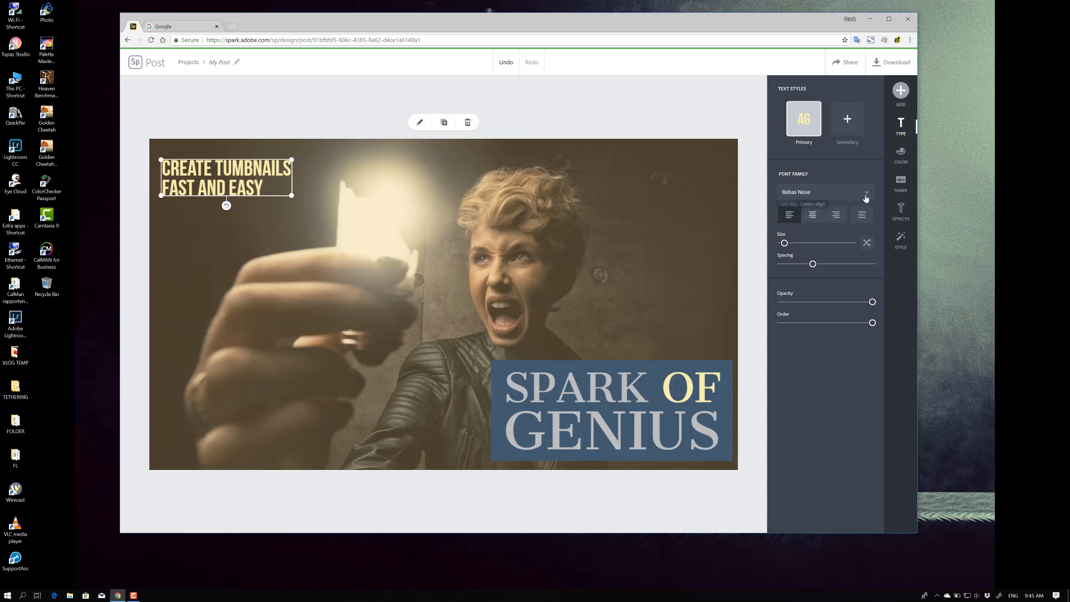
left_click(905, 183)
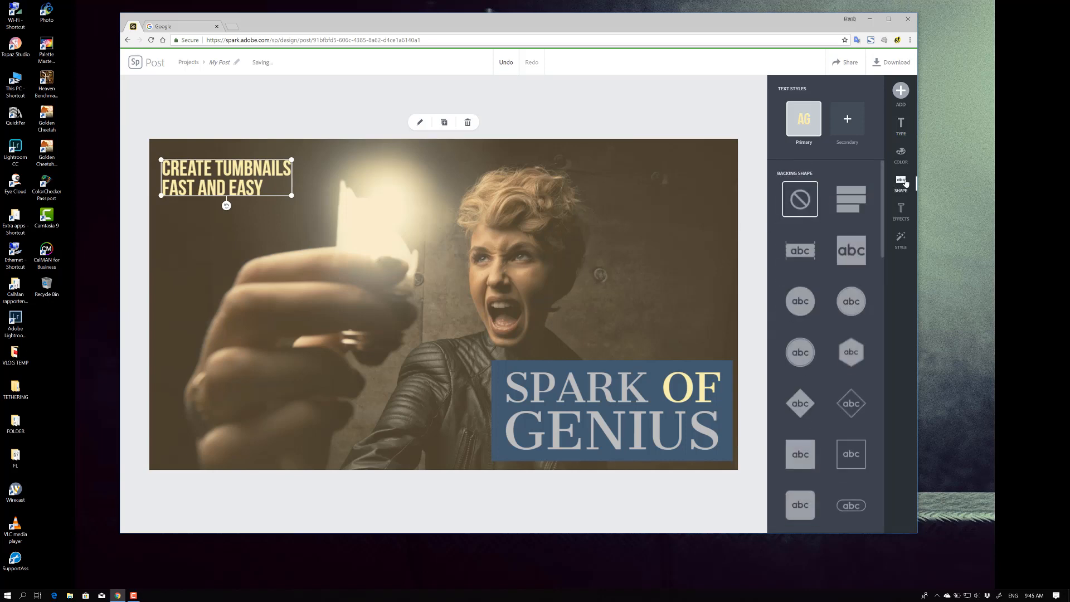
left_click(799, 250)
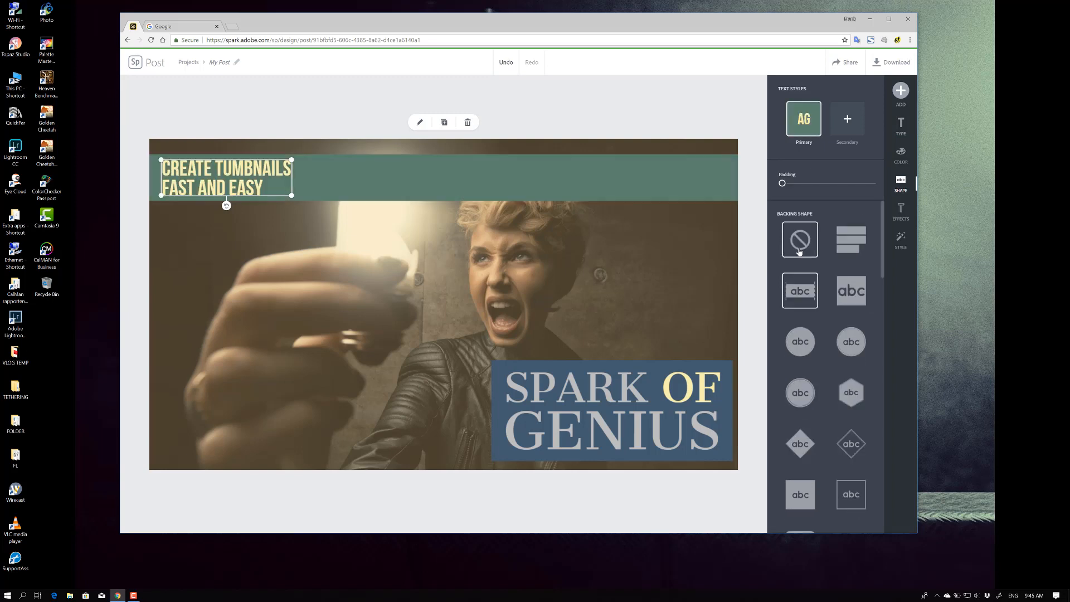
left_click(850, 293)
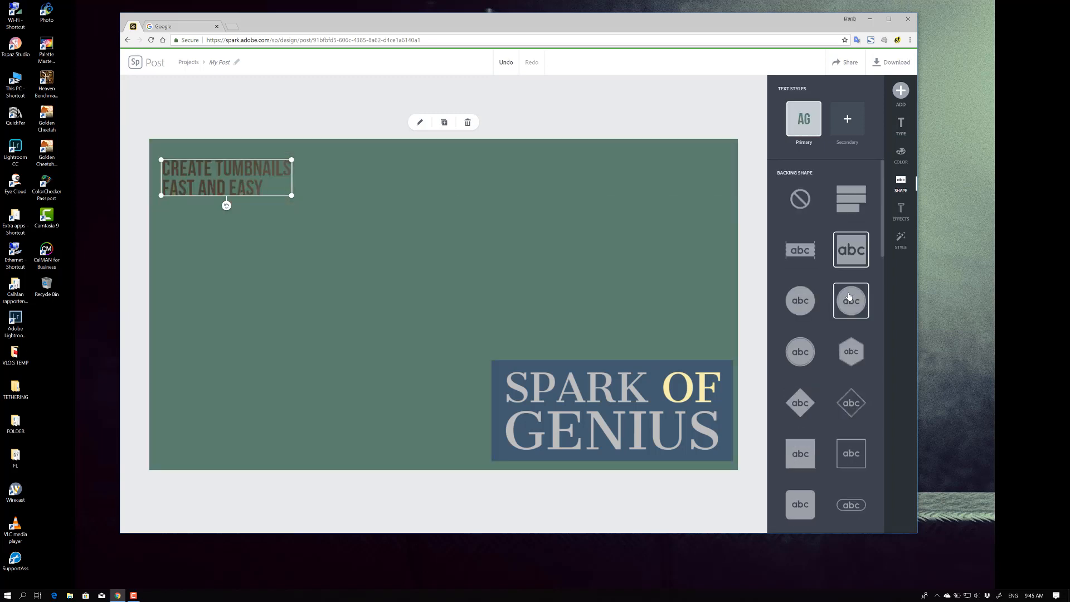
left_click(800, 352)
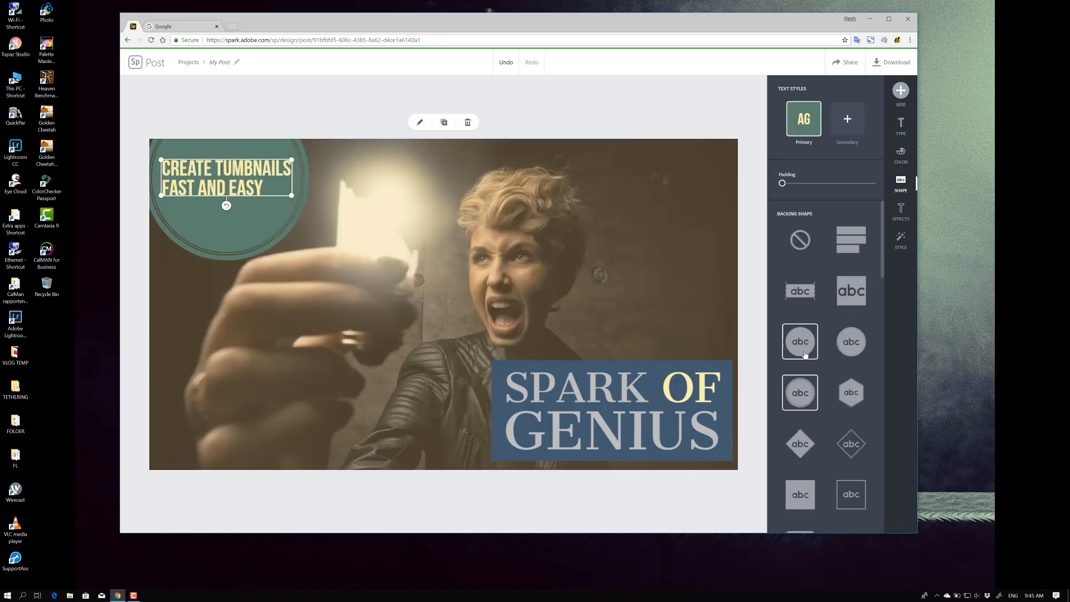
left_click(802, 441)
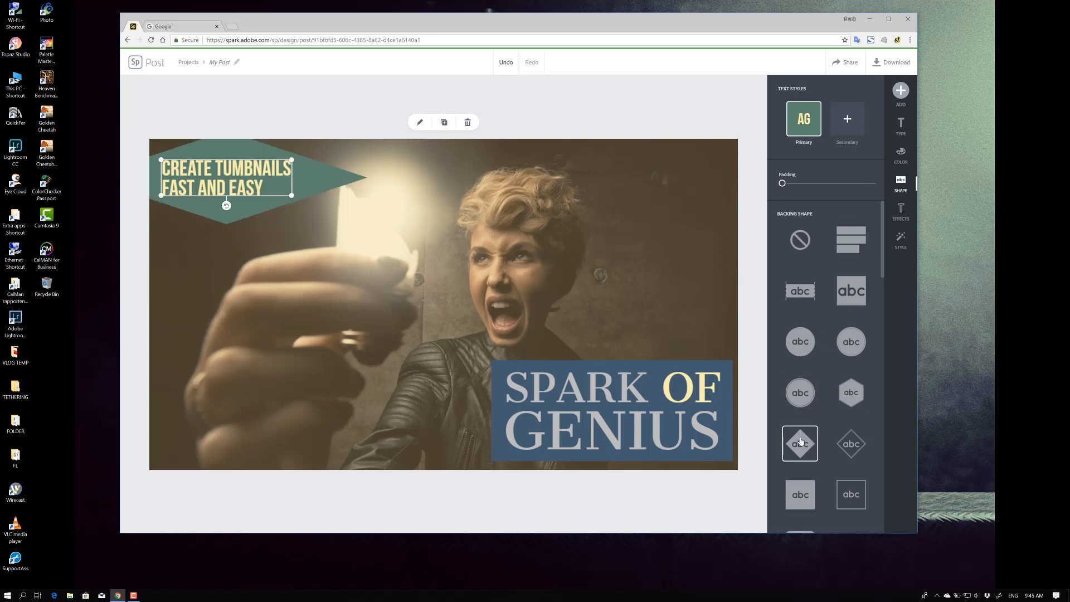
left_click(852, 446)
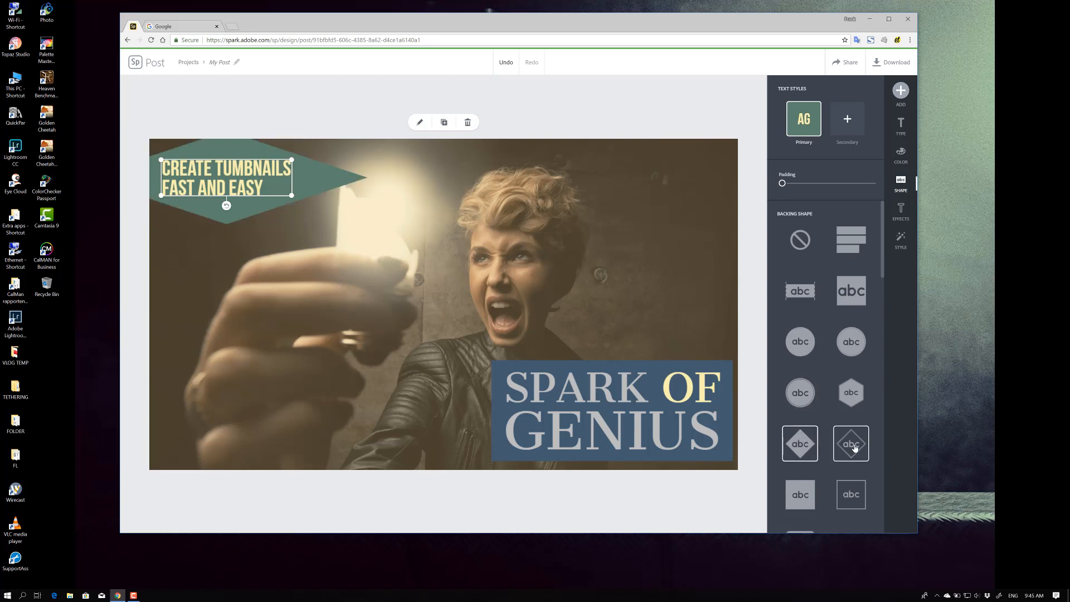
left_click(846, 483)
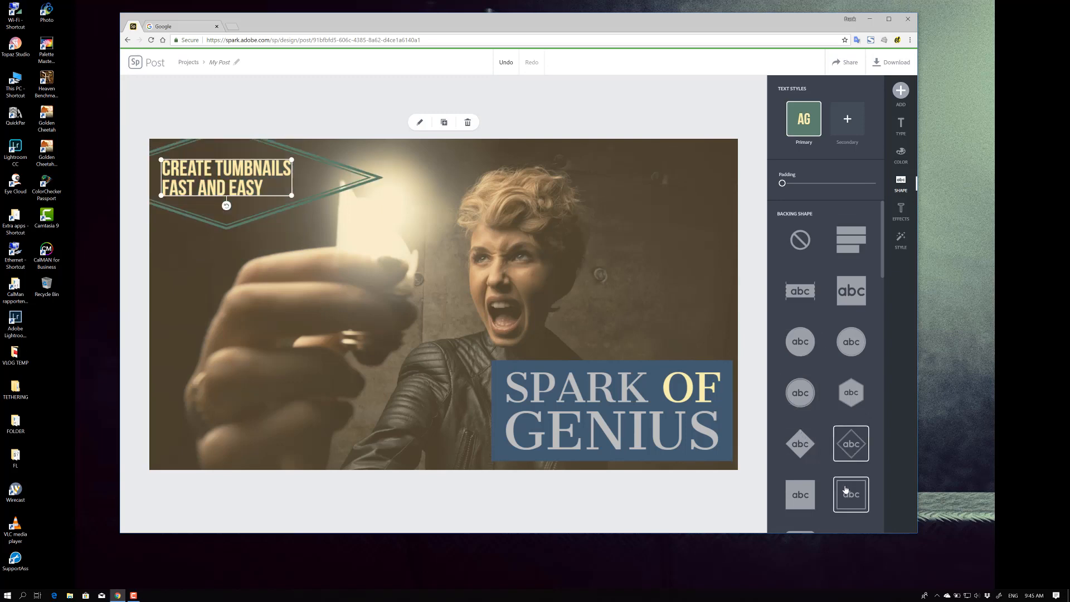
left_click(798, 494)
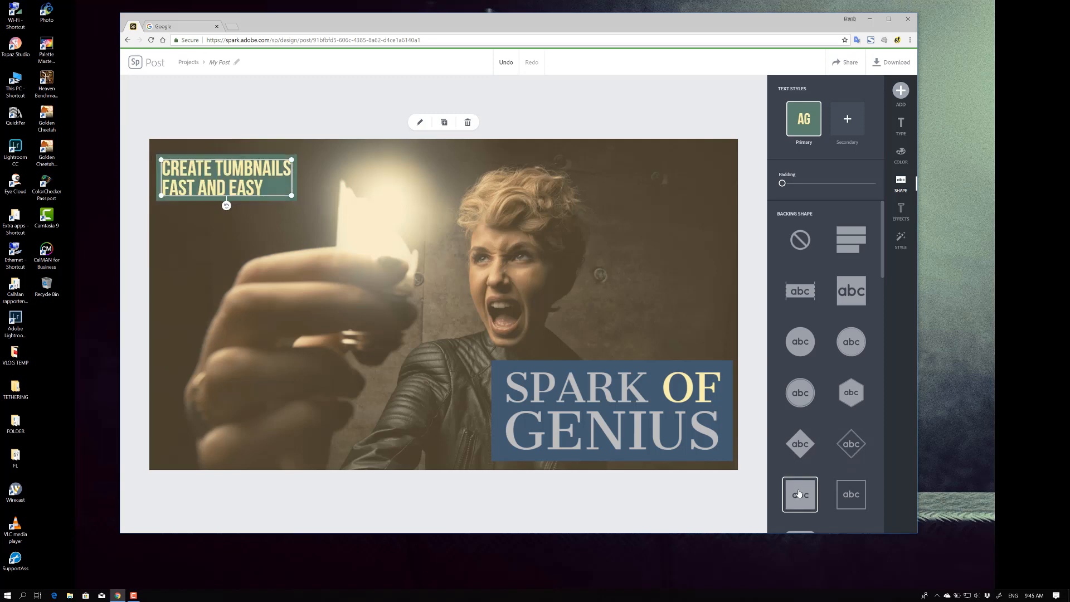
left_click(800, 239)
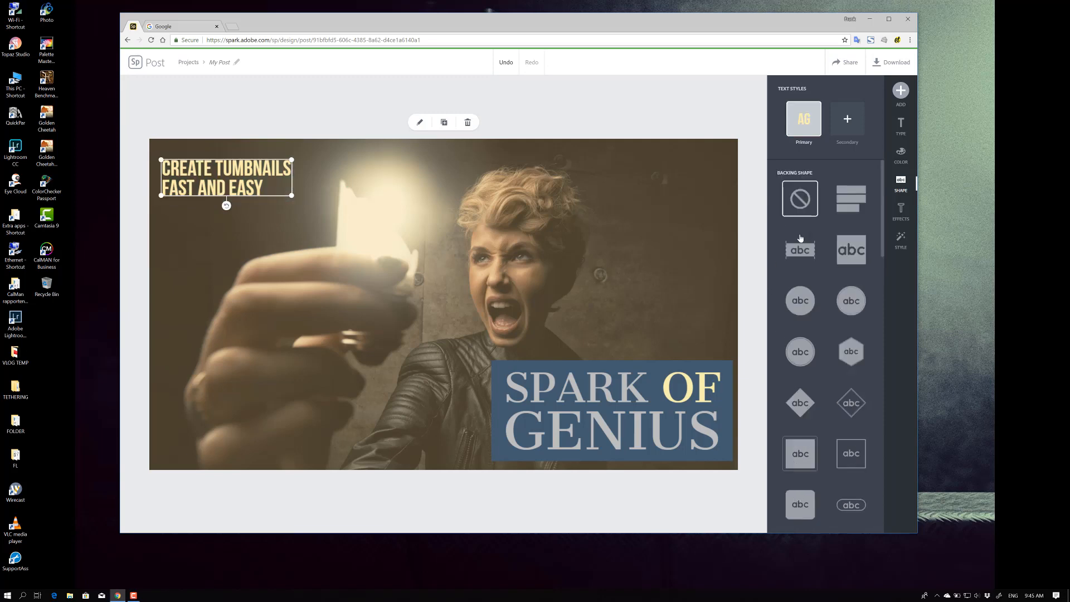
left_click(852, 210)
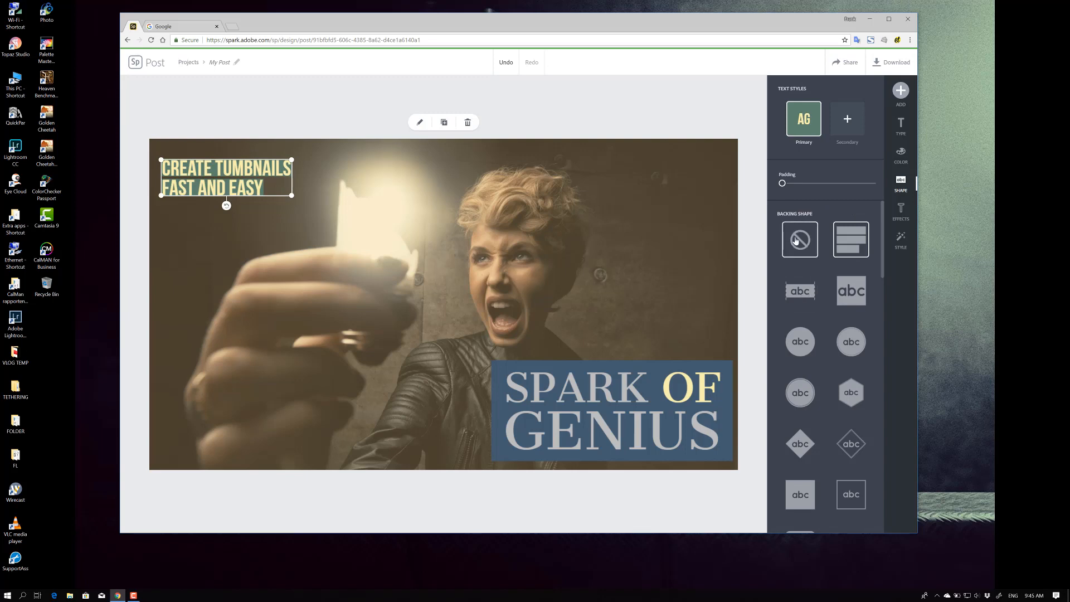
left_click(796, 241)
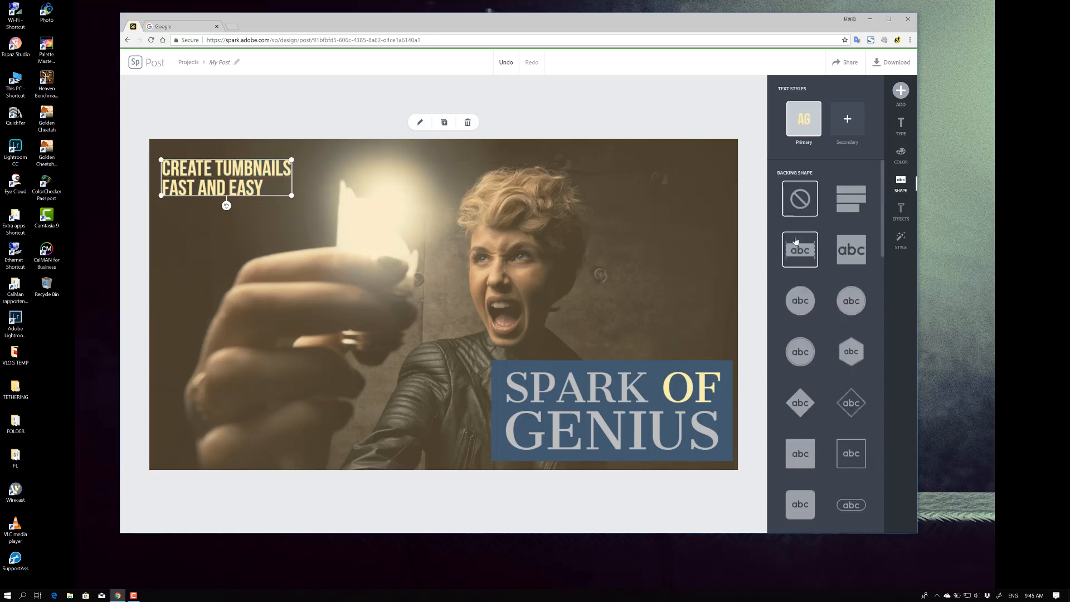
Try a suggested text style on the caption and undo it
left_click(902, 238)
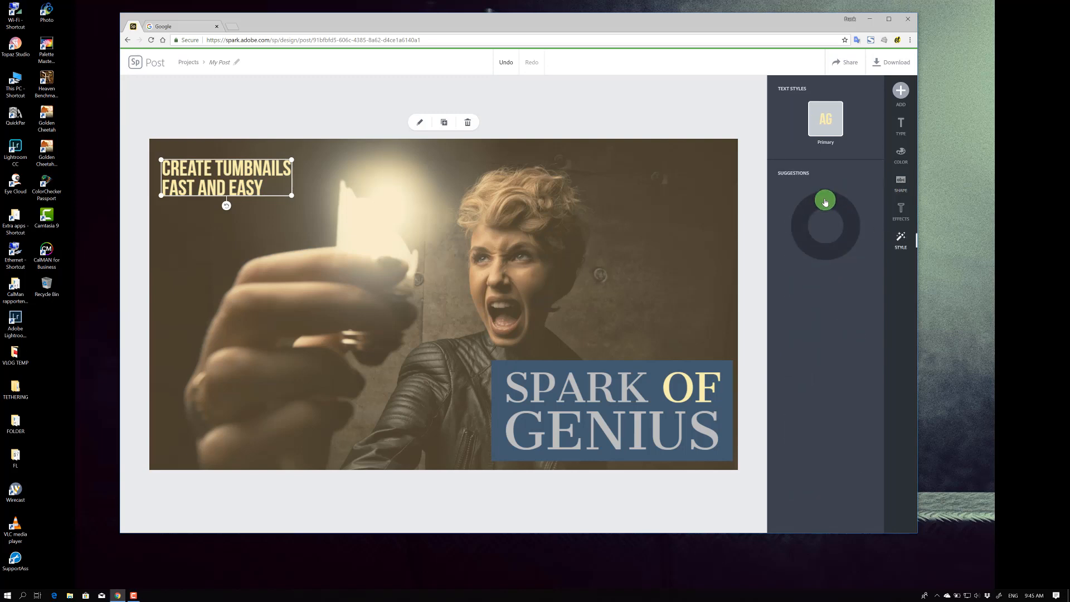
mouse_move(825, 201)
left_mouse_down()
mouse_move(801, 221)
mouse_move(820, 252)
mouse_move(839, 247)
mouse_move(853, 206)
mouse_move(822, 186)
left_mouse_up()
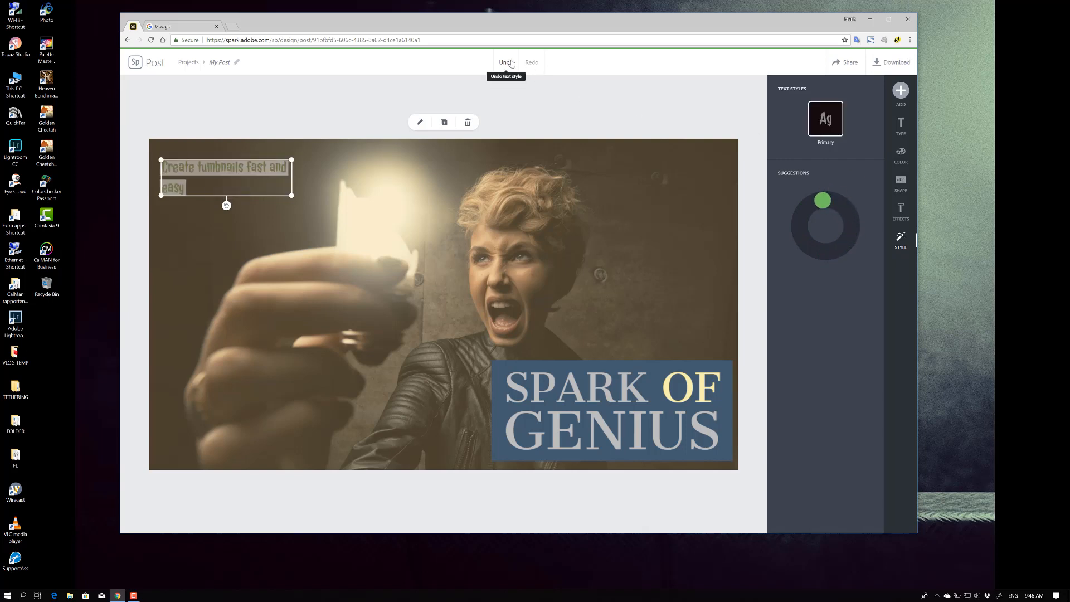
left_click(509, 63)
Apply a Shadow text effect to the caption and slightly adjust its direction
left_click(907, 211)
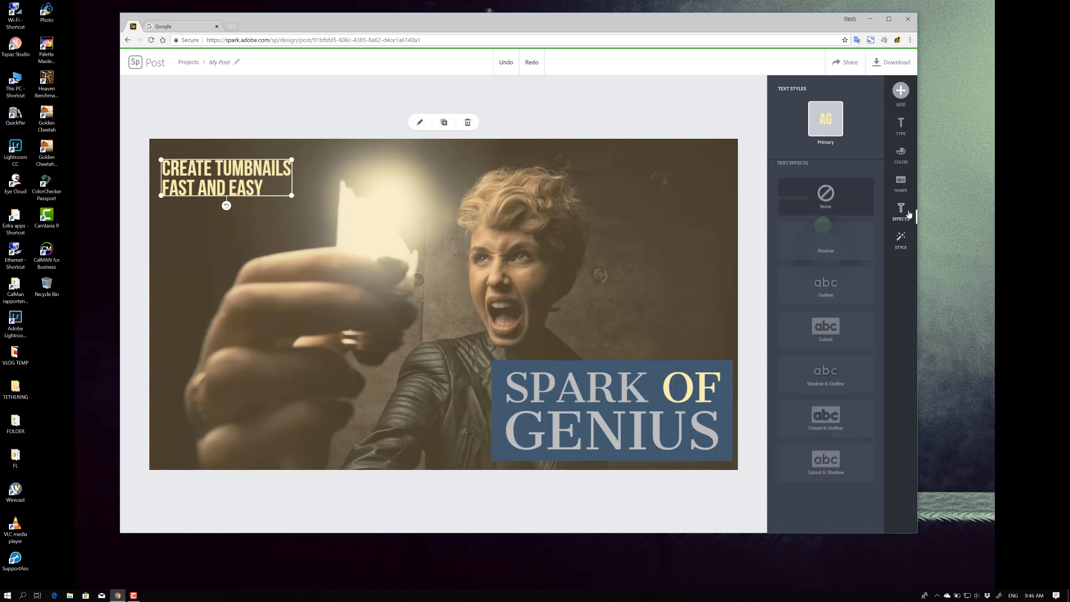
left_click(826, 257)
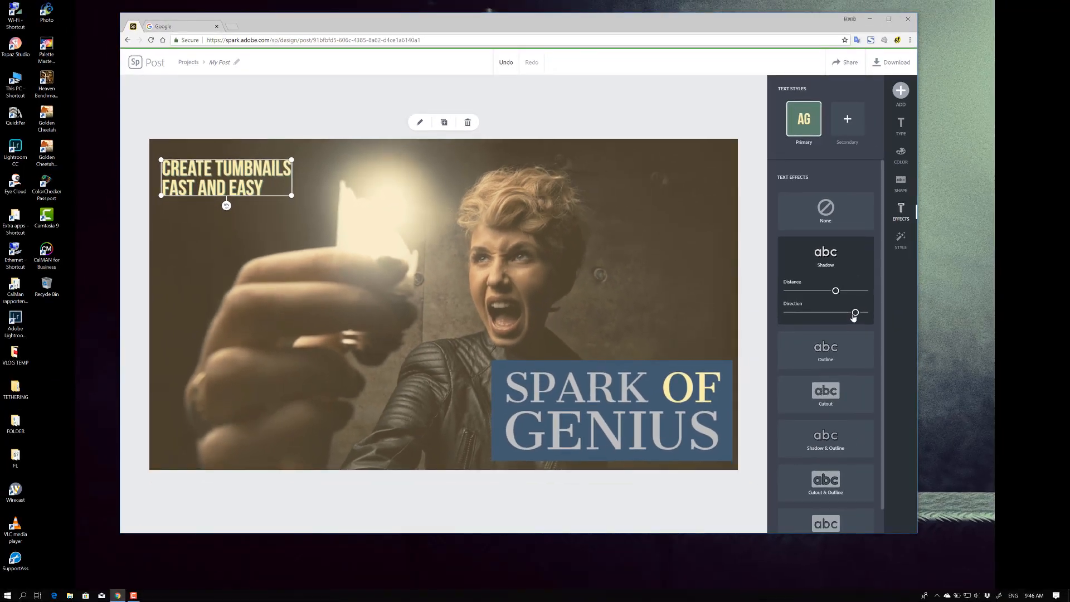
left_click_drag(854, 313, 849, 312)
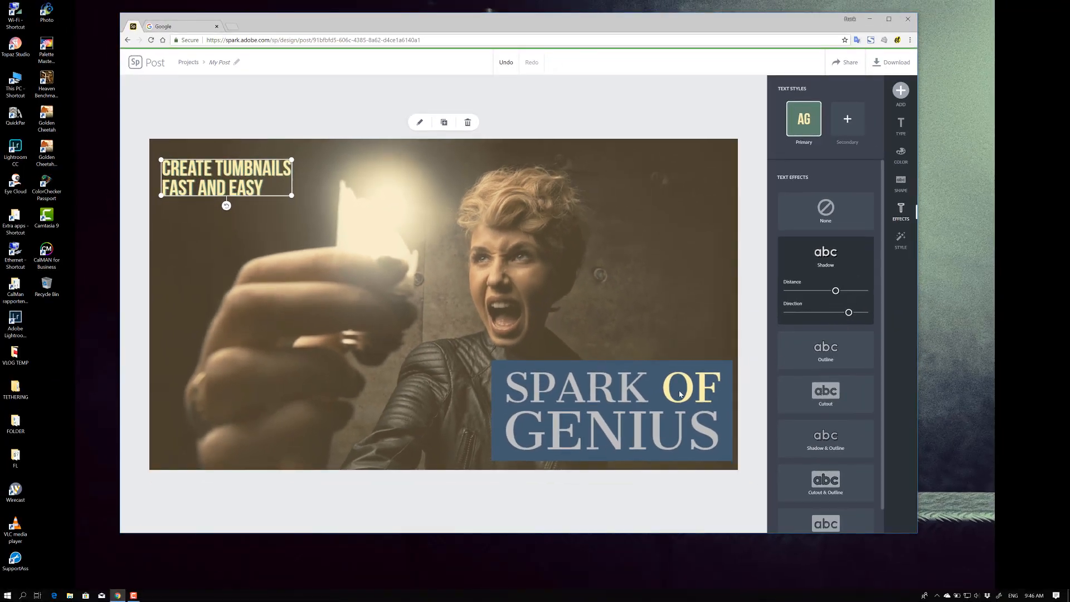
Select the "SPARK OF GENIUS" title and apply an Outline text effect with a thin line thickness
left_click(627, 399)
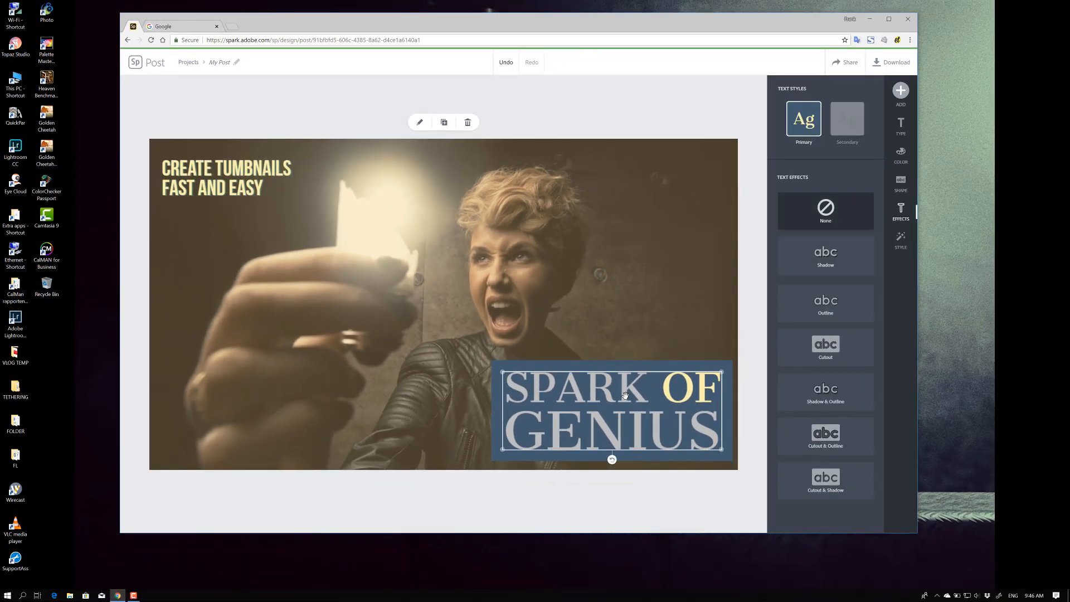
left_click(828, 261)
left_click_drag(827, 294, 802, 336)
left_click(838, 358)
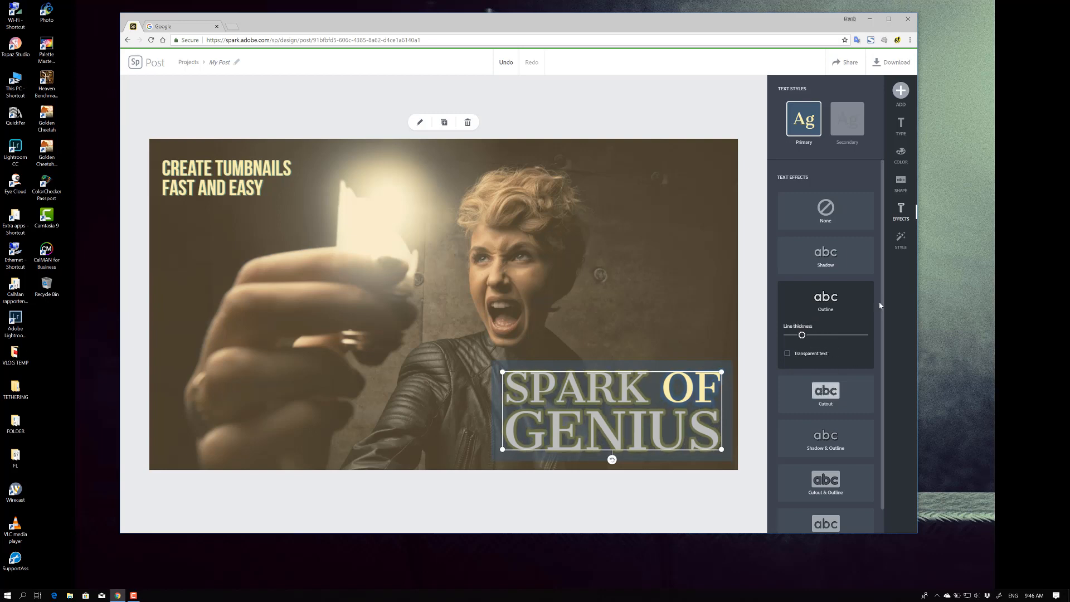
Try different suggested color pairs on the title, ending with the dark and blue pair
left_click(901, 155)
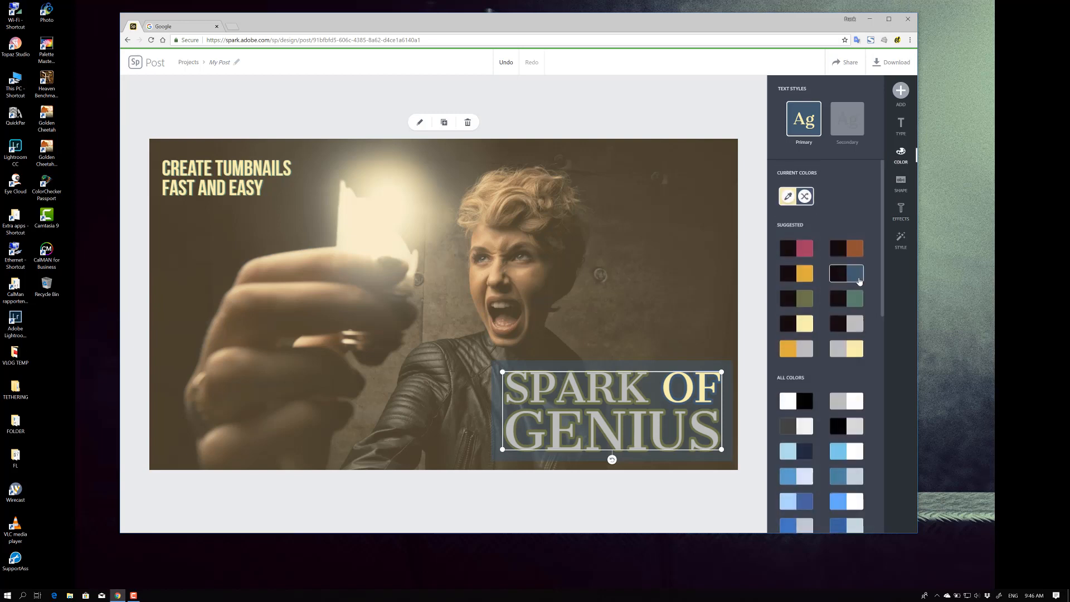
left_click(807, 252)
left_click(795, 278)
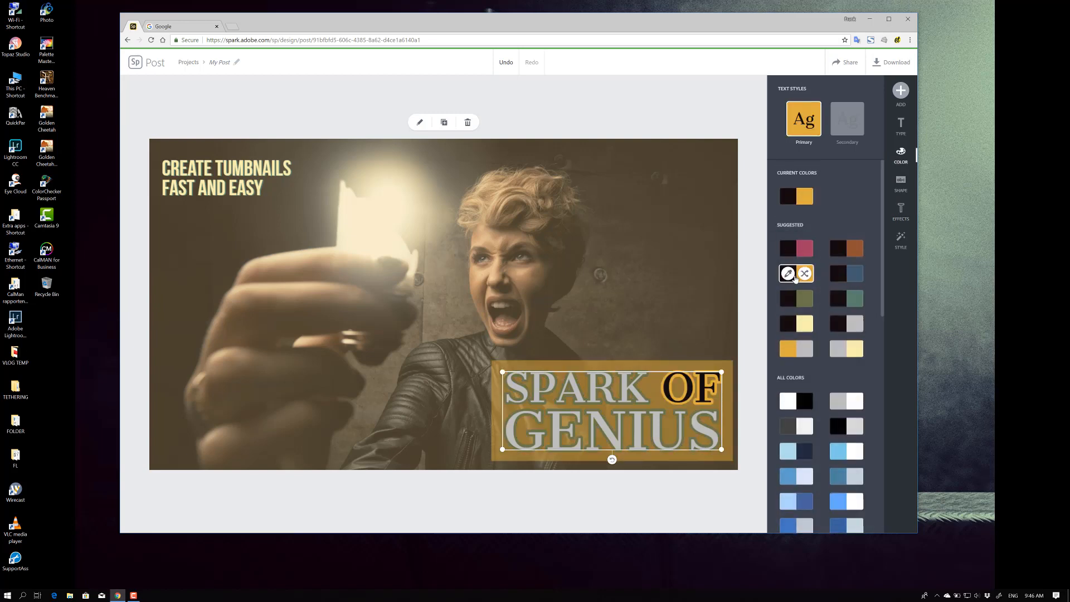
left_click(839, 279)
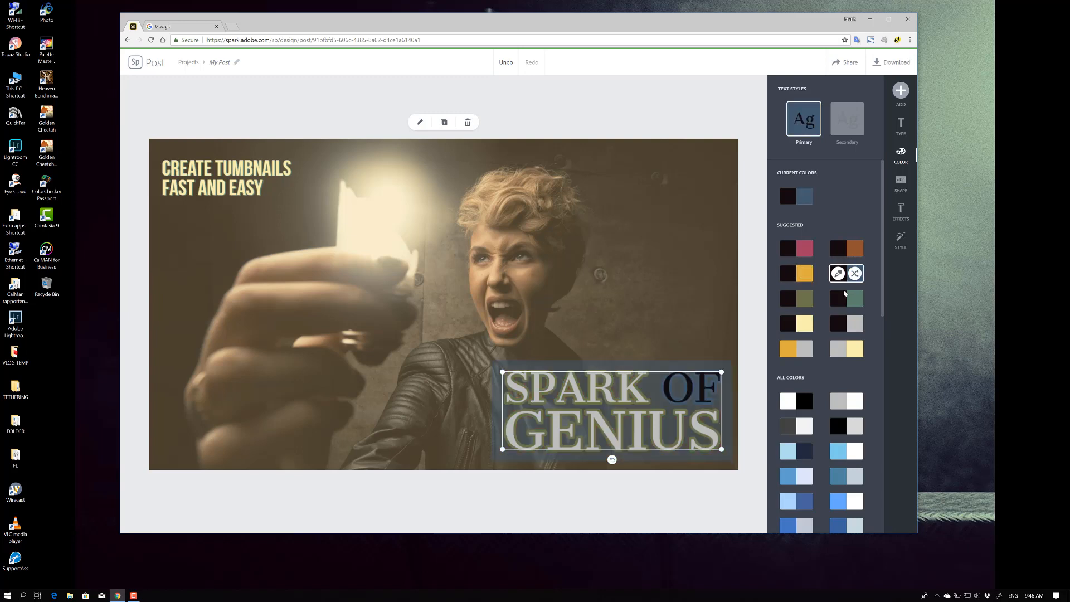